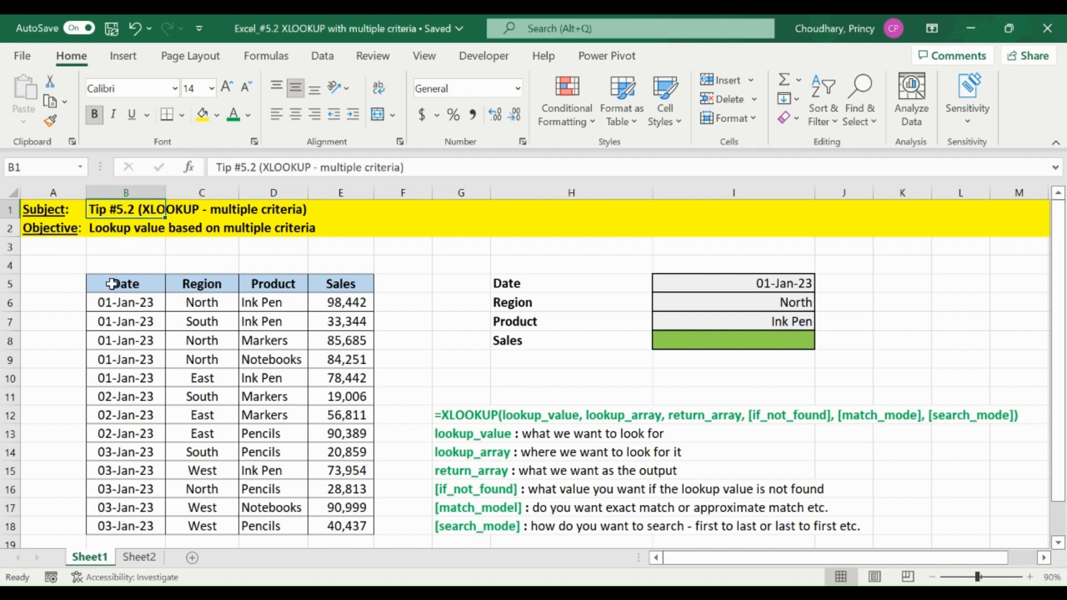
Examine the sales table in B5:E18, its Sales column, and the date, region and product criteria in I5:I7.
left_click_drag(113, 284, 359, 528)
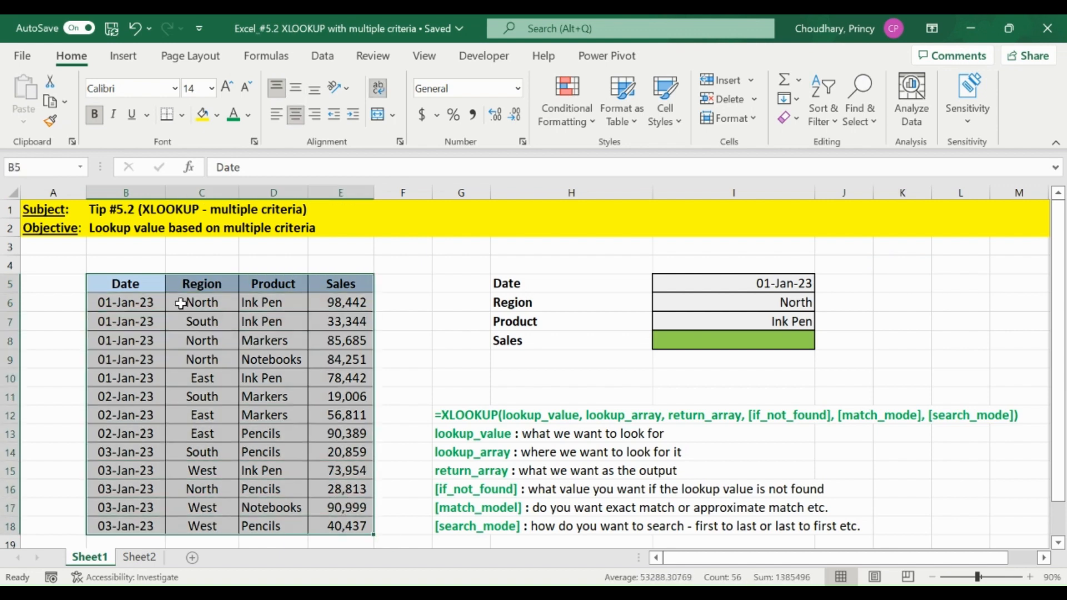
left_click(272, 285)
left_click_drag(327, 284, 342, 531)
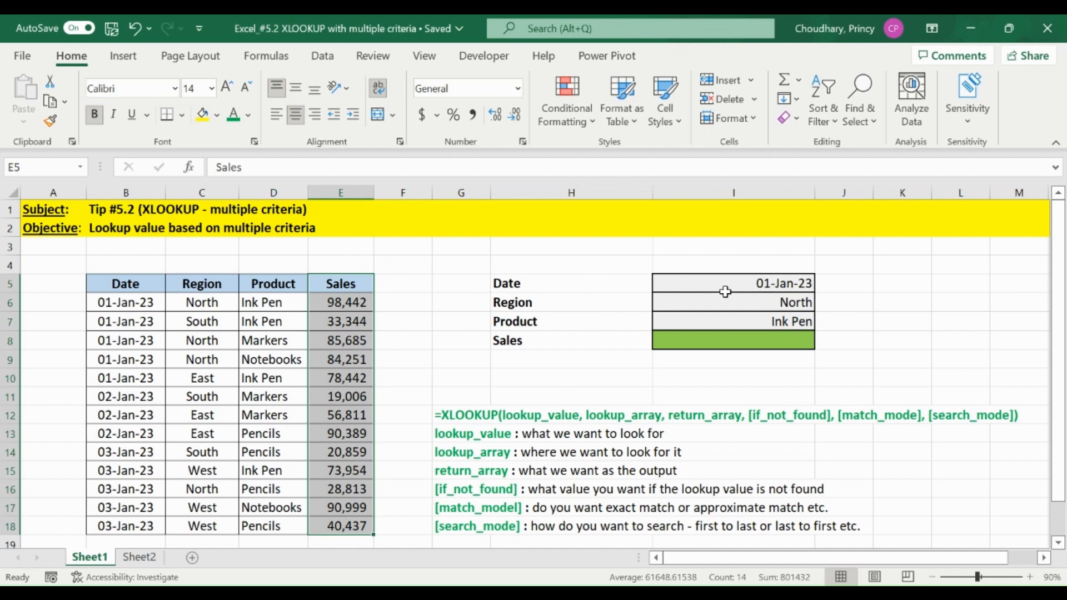
left_click(687, 284)
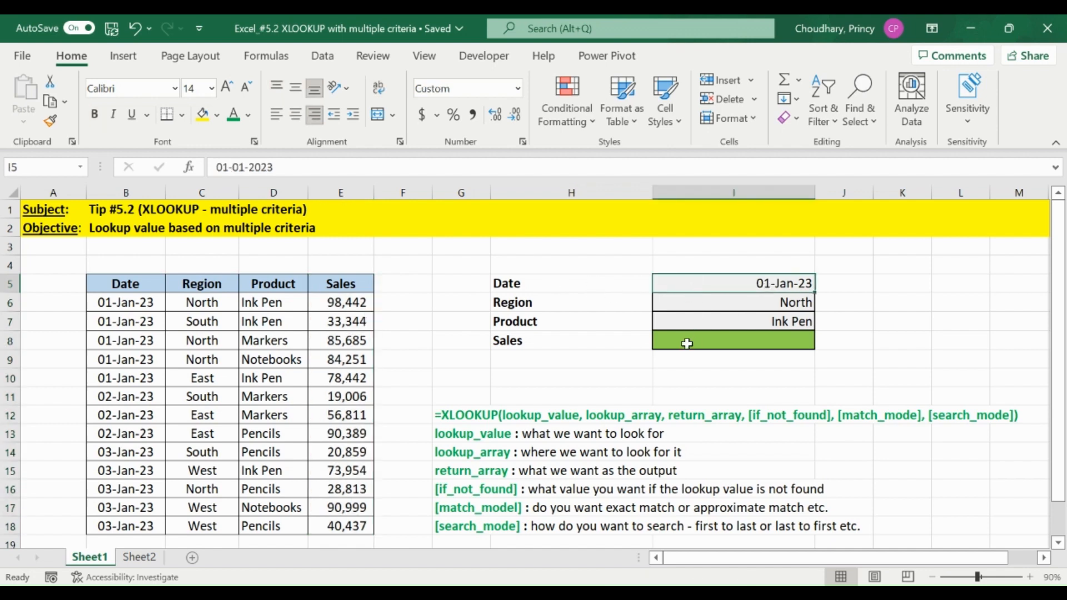
left_click(715, 339)
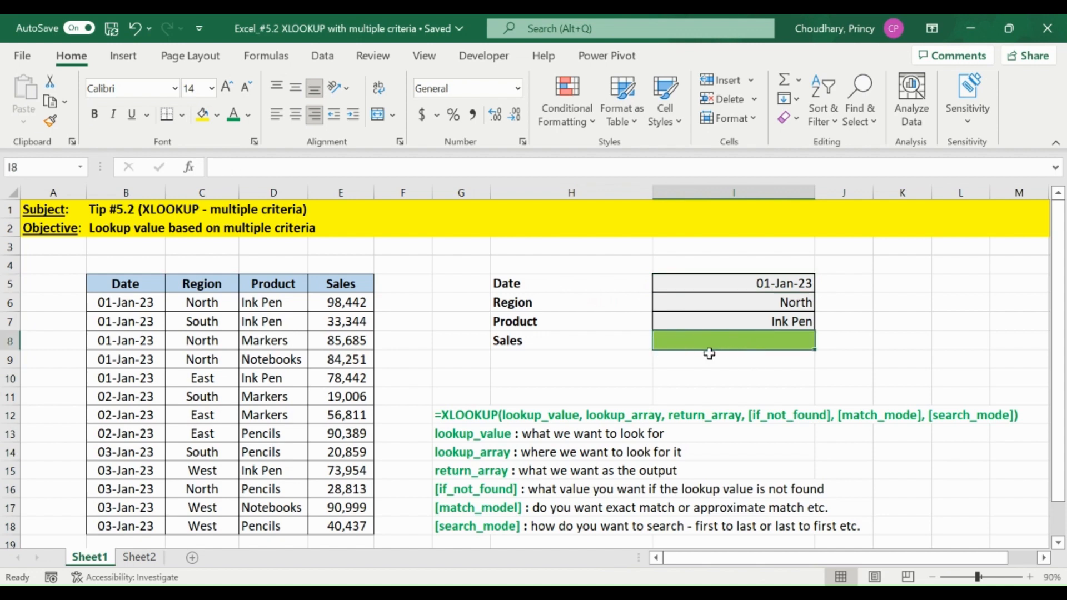
left_click_drag(719, 284, 718, 328)
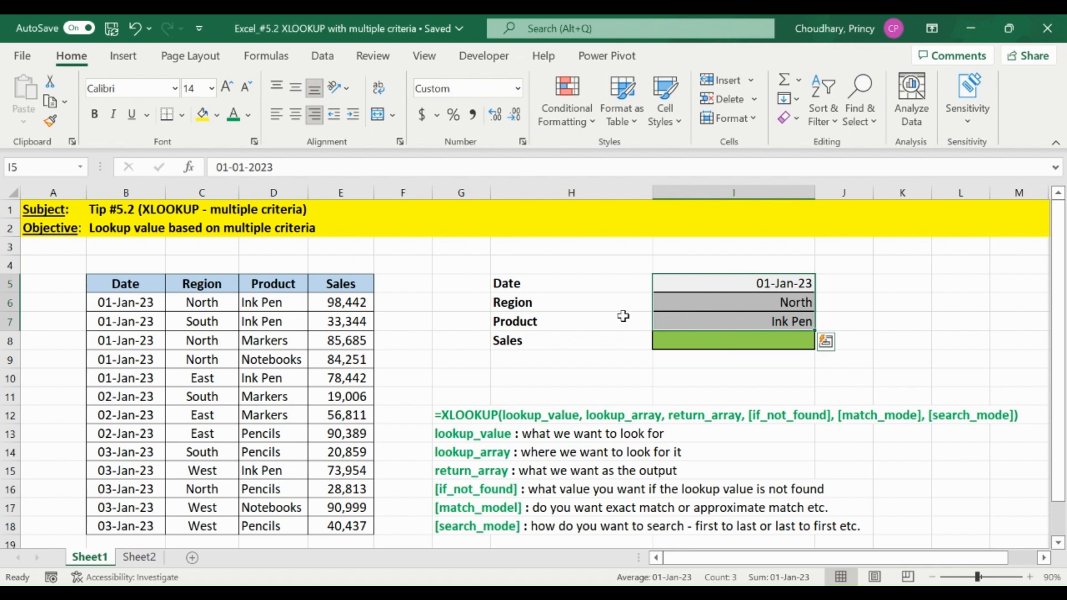
Start an XLOOKUP formula in the green Sales cell I8 with lookup value 1 and the date criterion (B6:B18=I5).
left_click(734, 342)
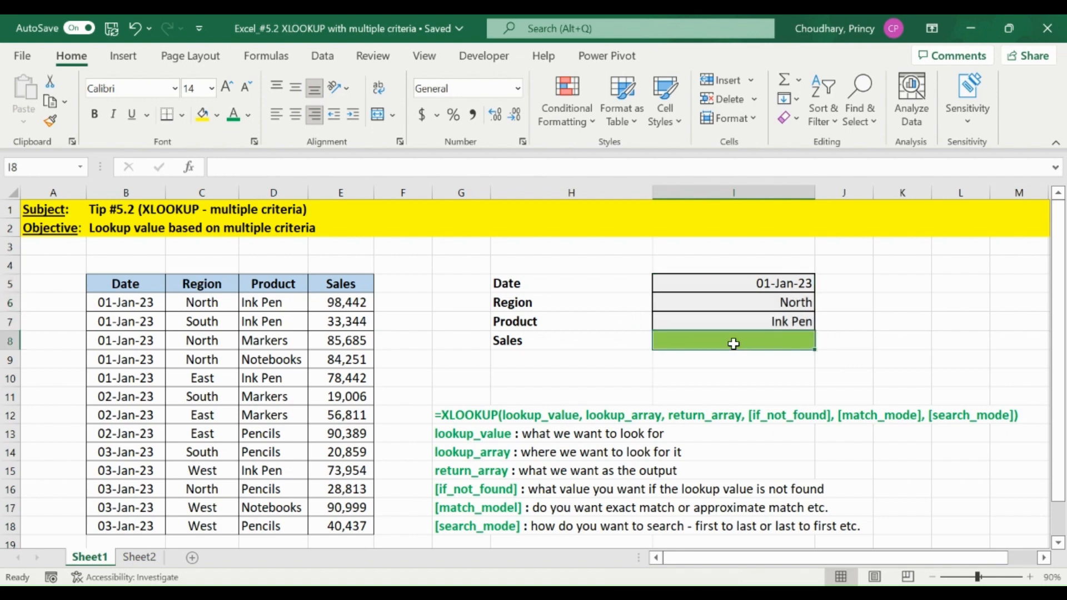
type("=XLOOKUP(")
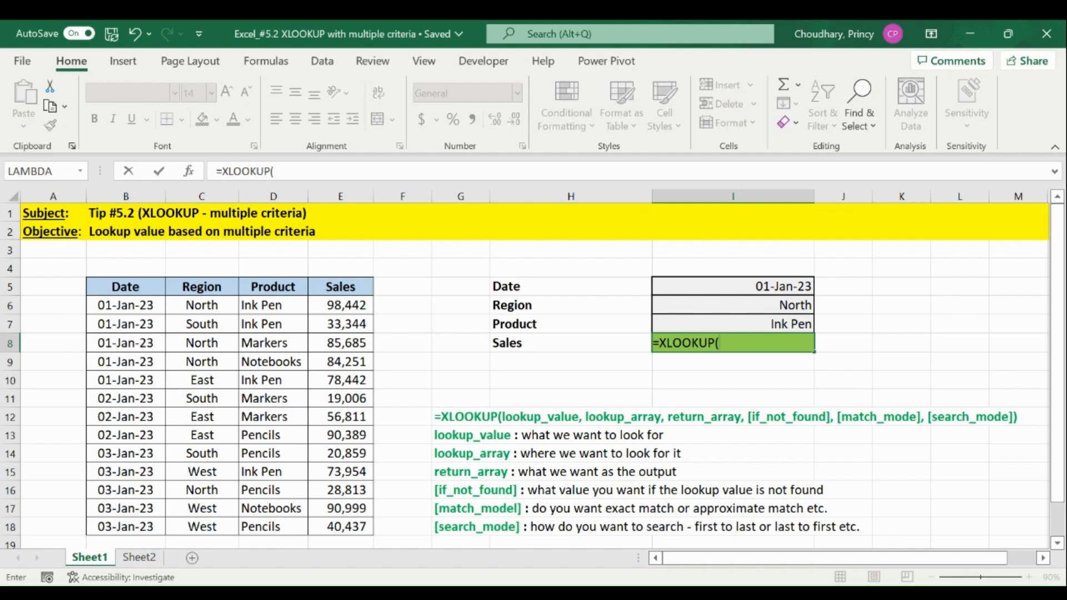
type("1,(")
left_click_drag(132, 303, 139, 528)
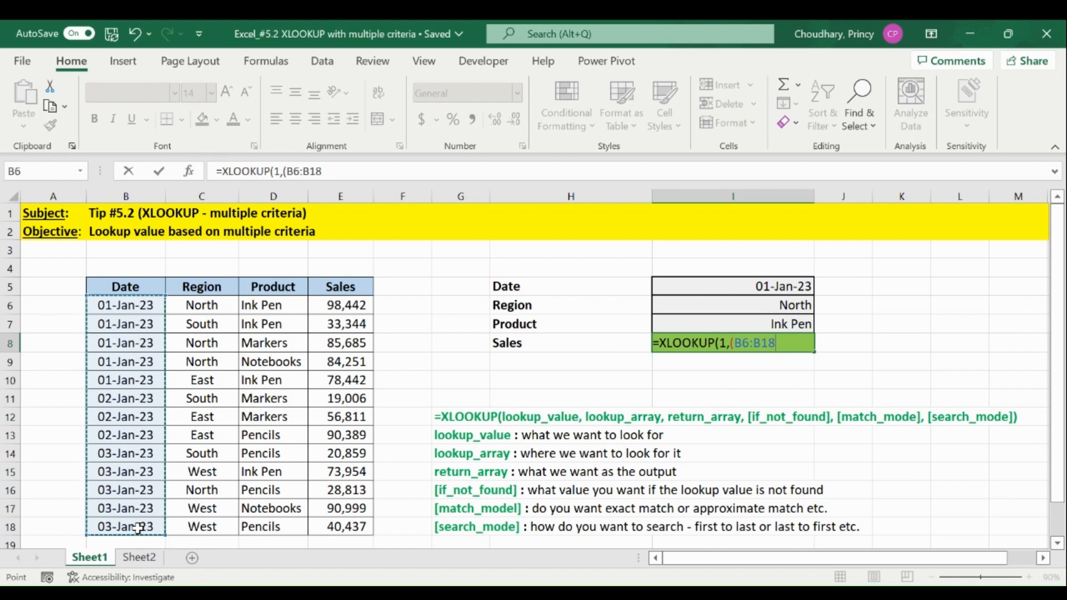
type("=")
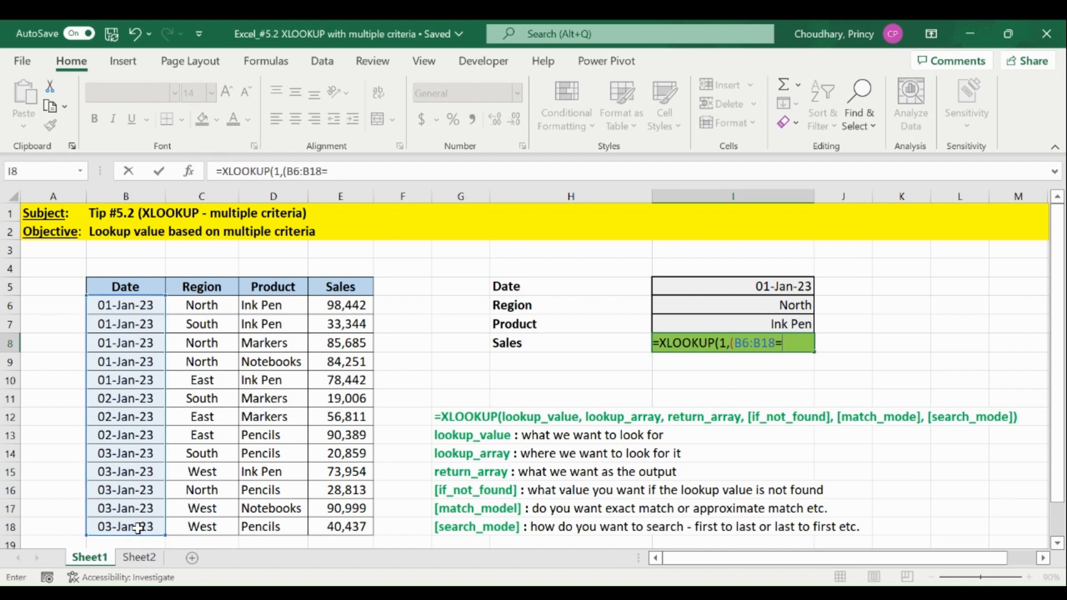
left_click(722, 288)
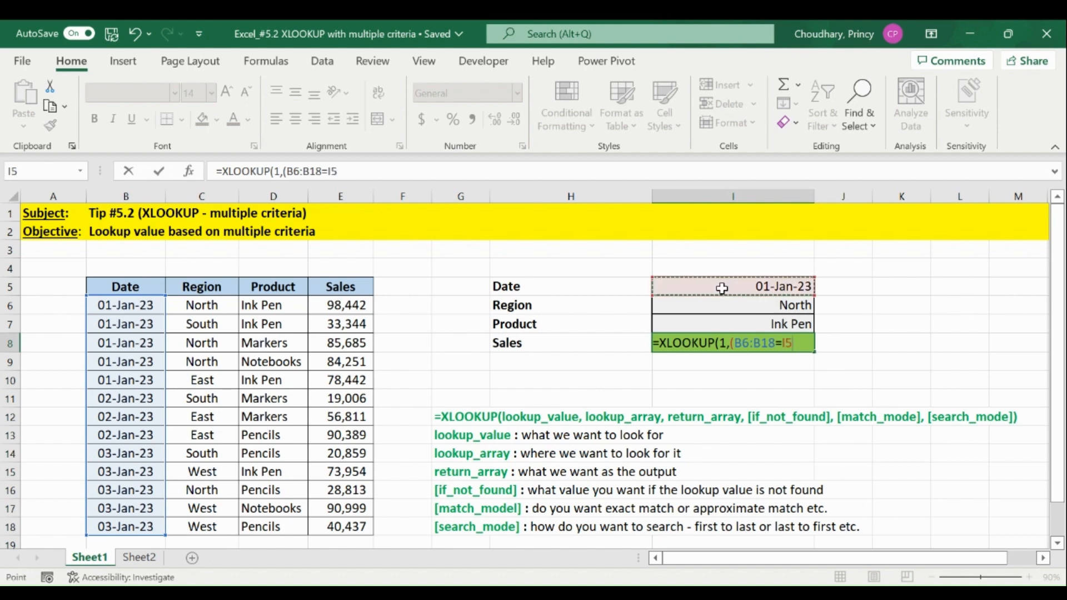
type(")*(")
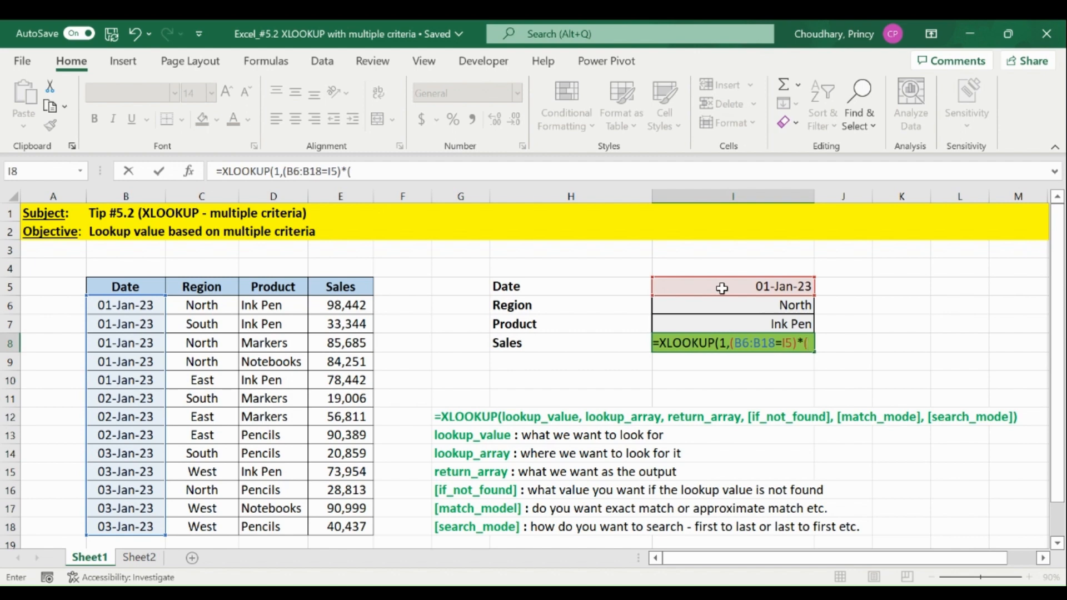
Multiply the date criterion in the XLOOKUP lookup array by the region criterion (C6:C18=I6).
left_click(192, 304)
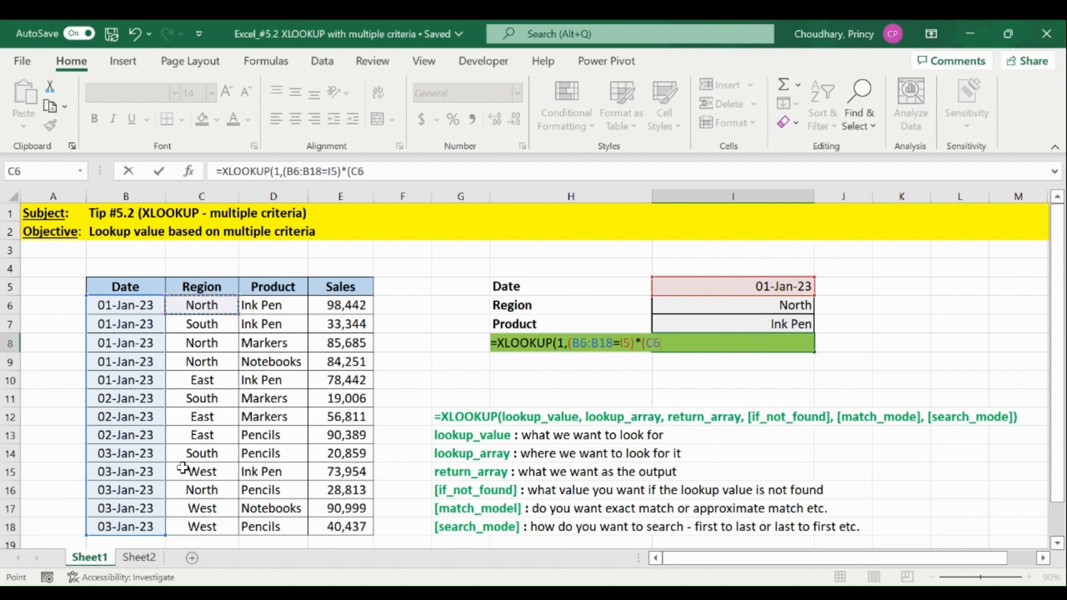
left_click_drag(201, 309, 213, 523)
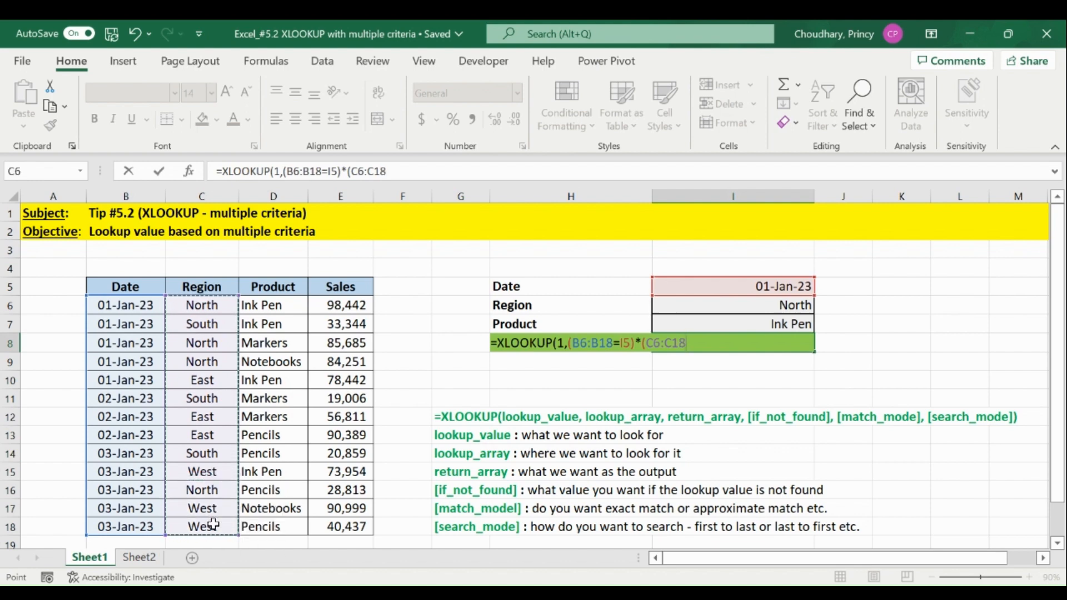
type("=")
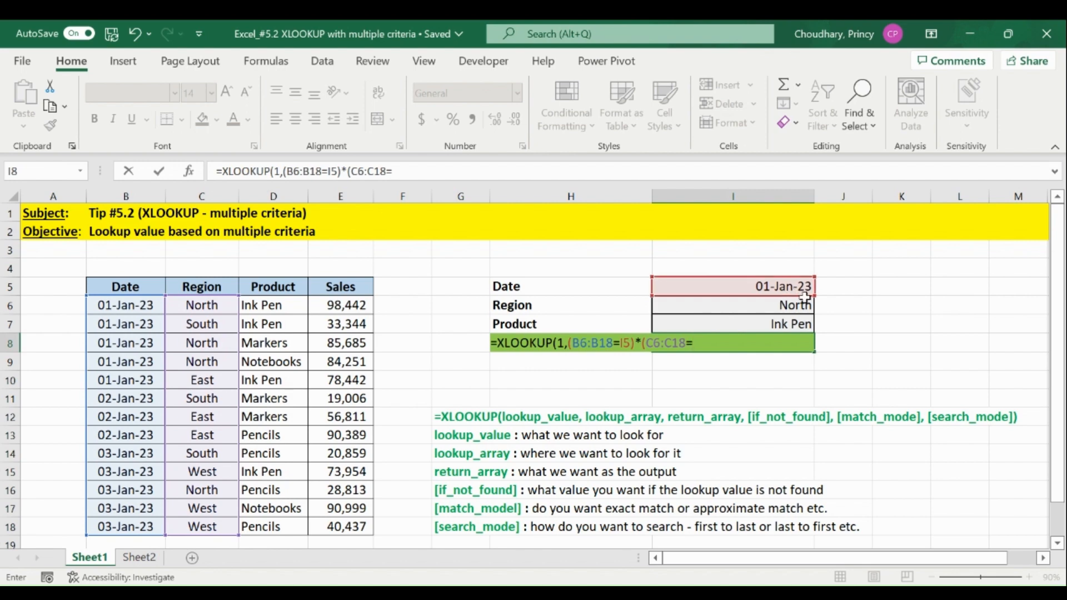
left_click(722, 306)
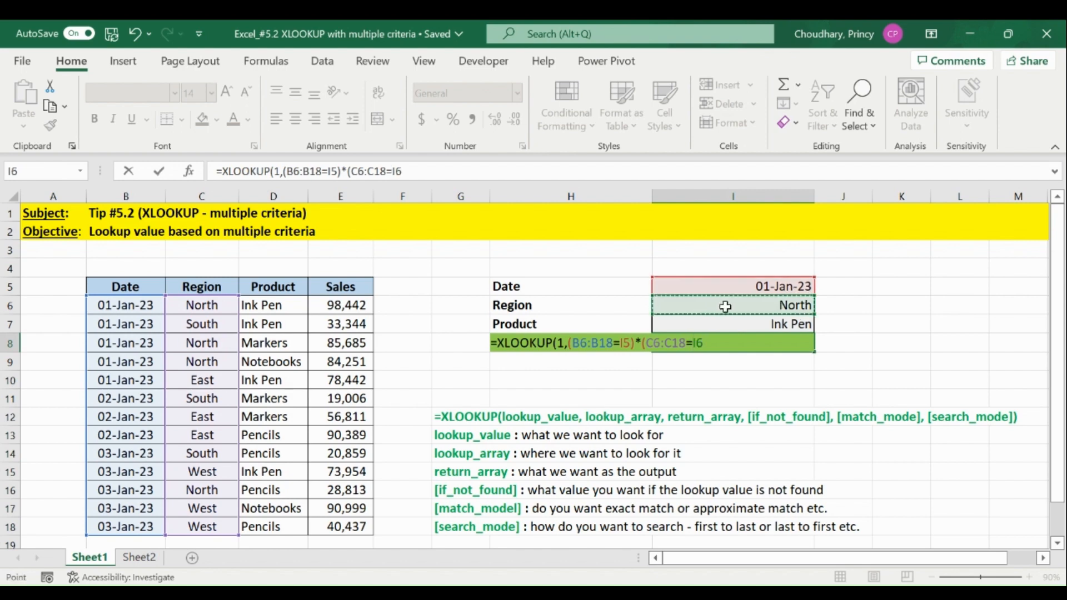
type(")*")
Multiply the lookup array by the parenthesised product criterion (D6:D18=I7).
left_click_drag(279, 298, 259, 523)
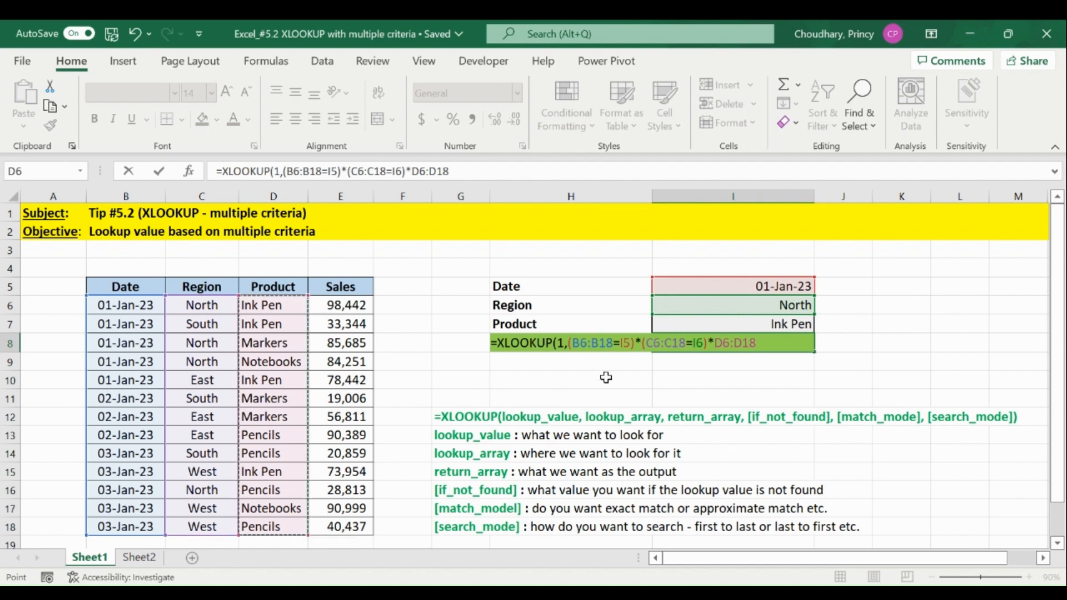
left_click(718, 340)
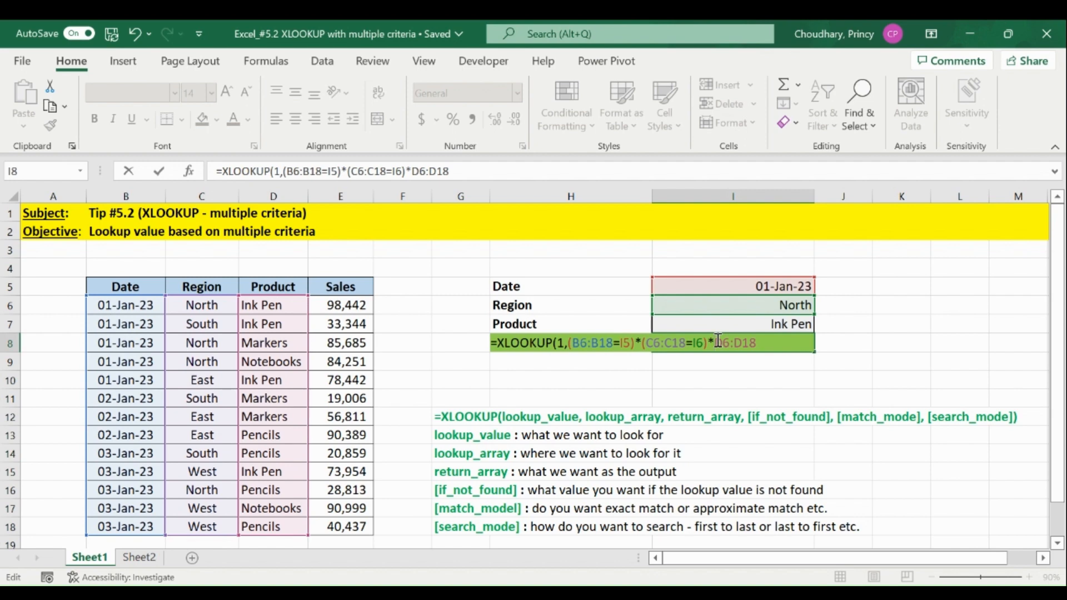
type("(")
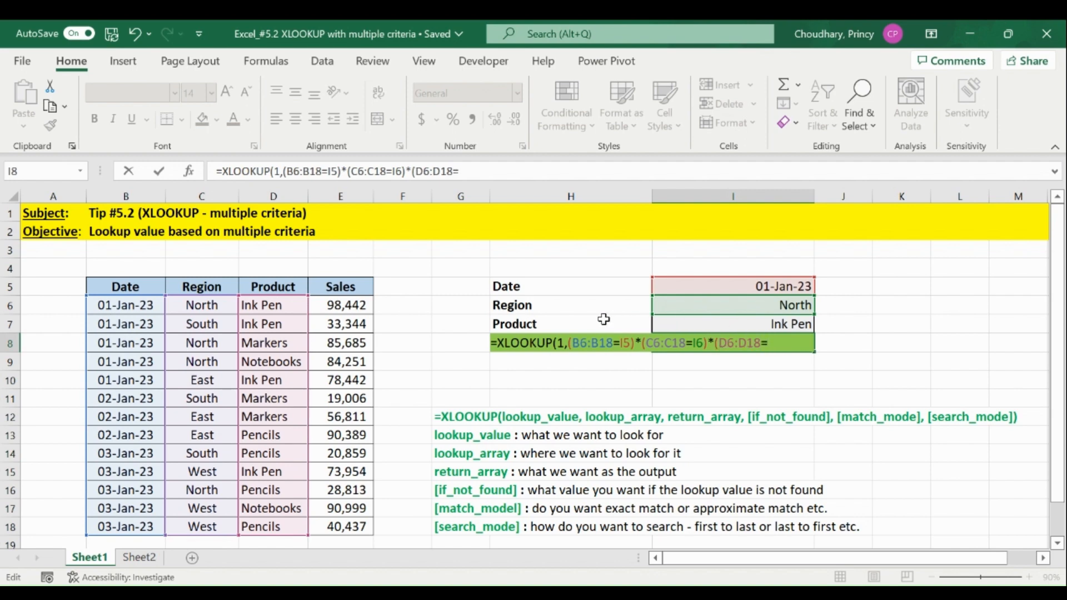
left_click(740, 325)
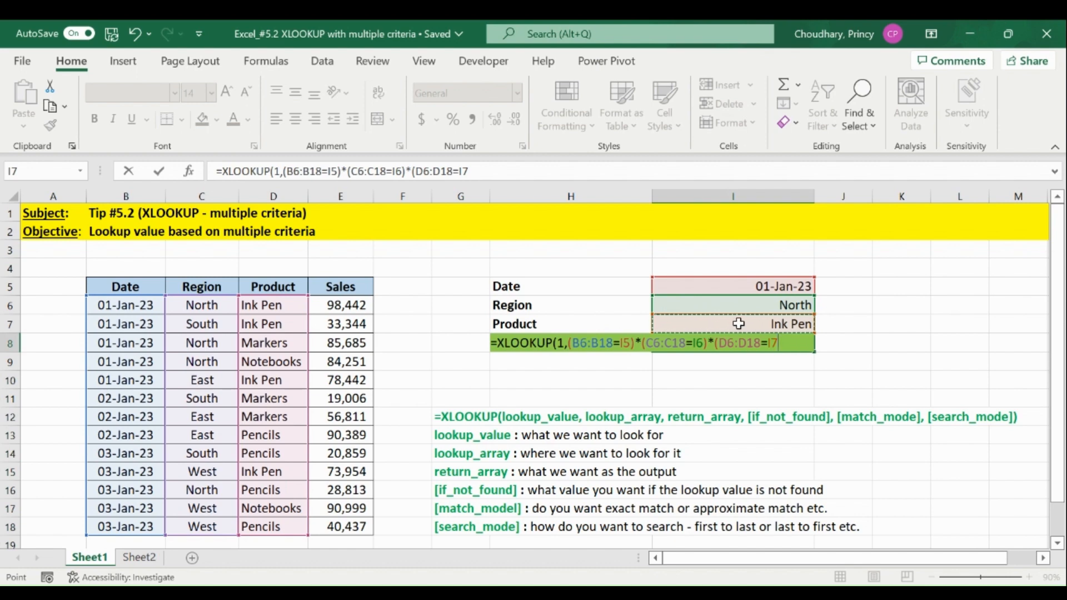
type("),")
Add E6:E18 as the return array and "Please enter correct details" as the if-not-found text in the XLOOKUP formula.
left_click_drag(327, 306, 328, 525)
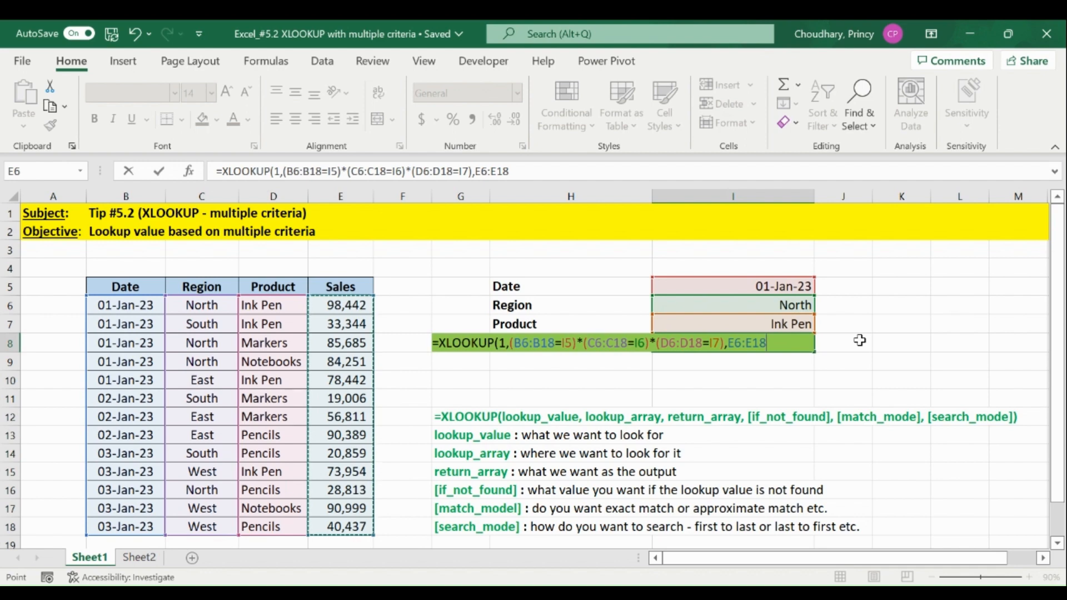
type(",")
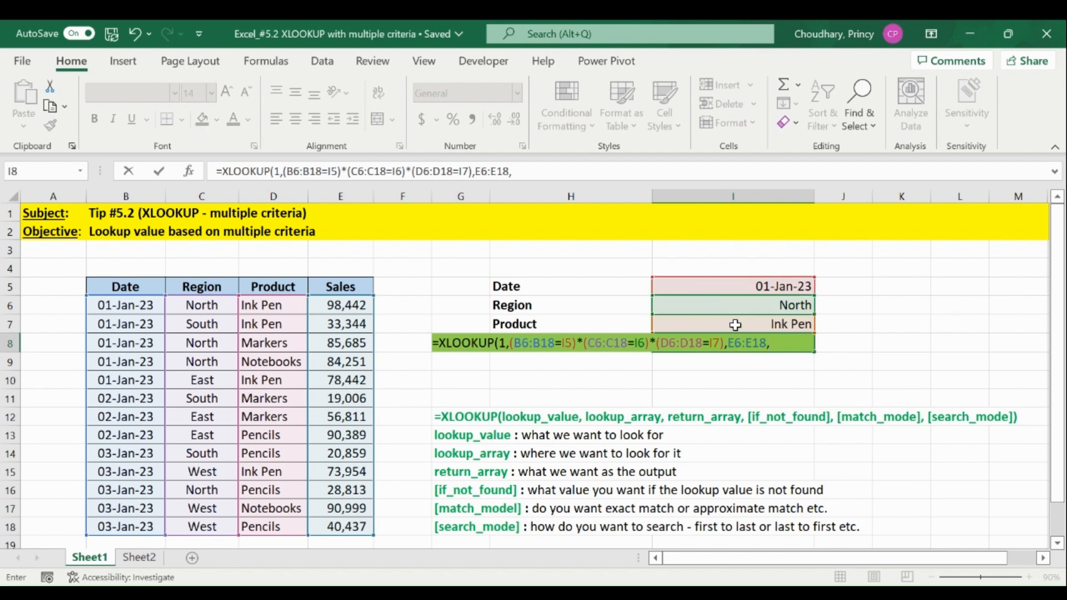
type("\"Please enter")
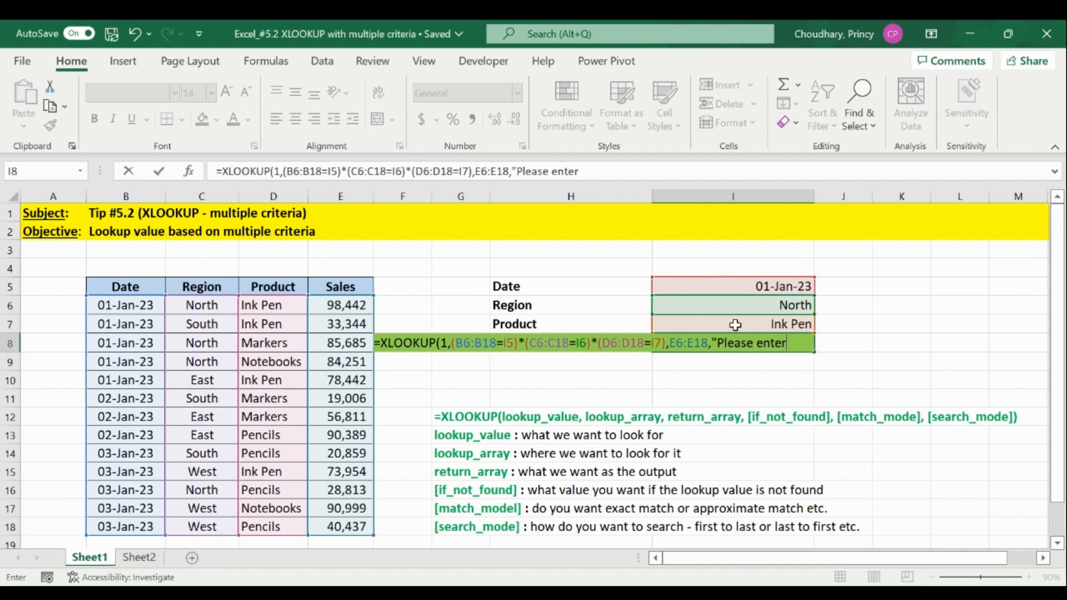
type(" correct")
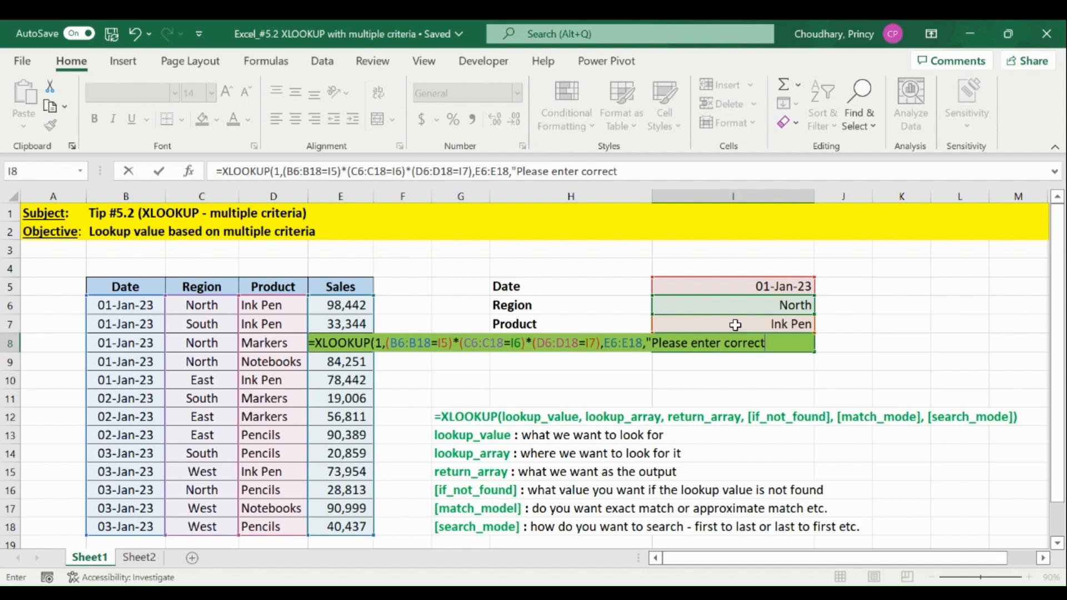
type(" details\",")
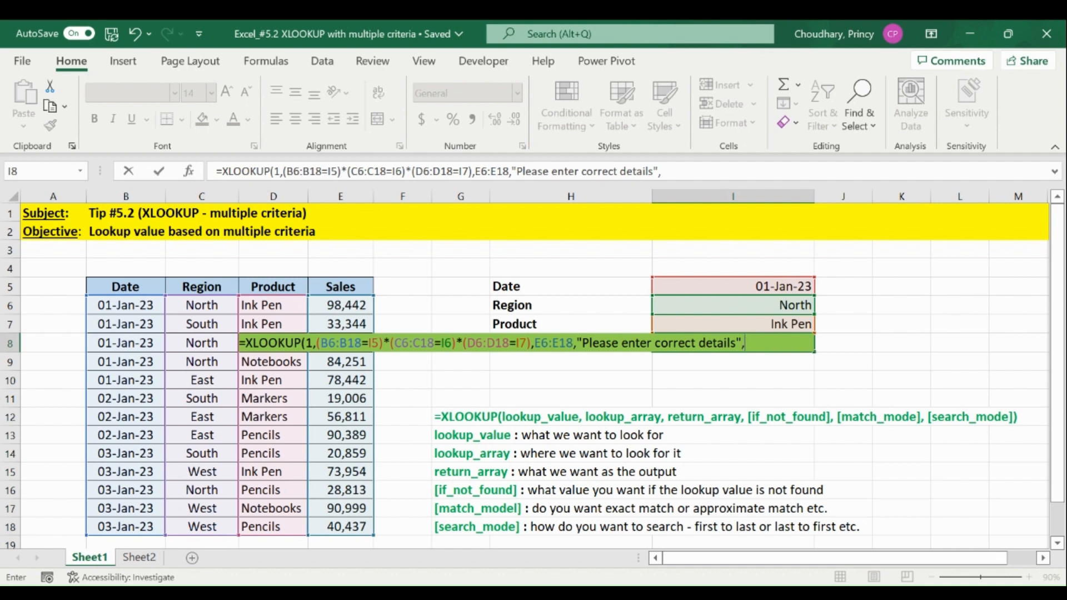
type("0")
Complete the XLOOKUP formula with match mode 0 and search mode 1.
type("1")
key("Return")
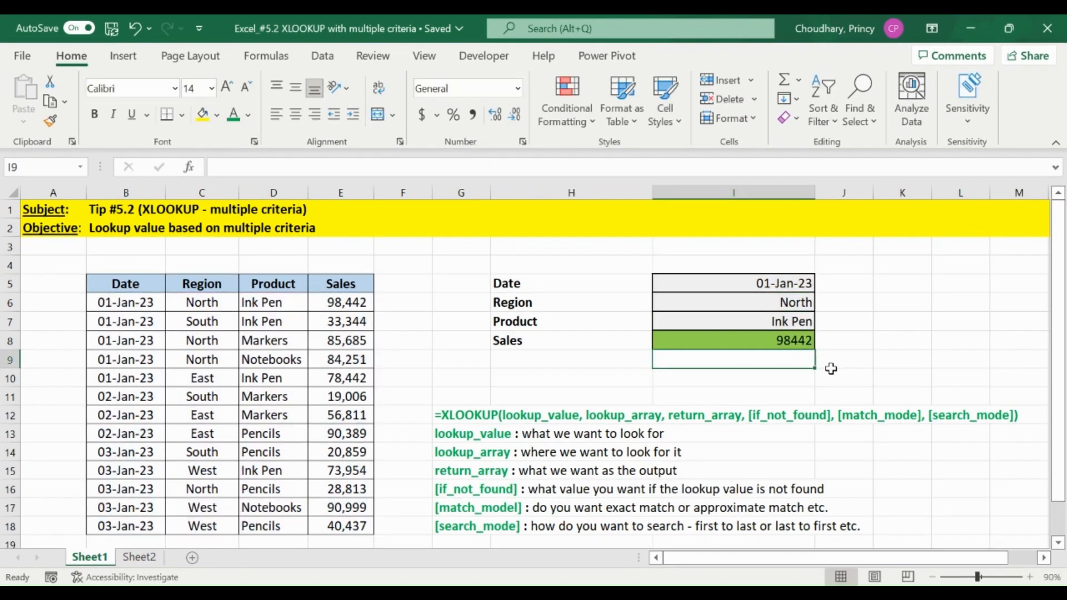
Check the sales result in I8 against the matching table row 6 and review the ranges used in its XLOOKUP formula.
key("Up")
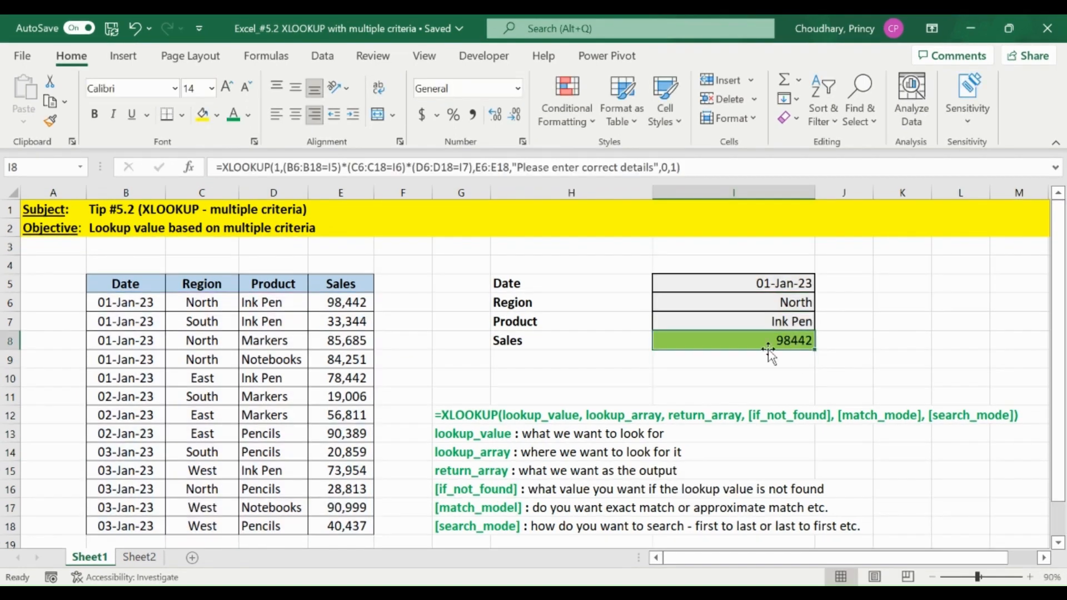
left_click(333, 303)
left_click(721, 286)
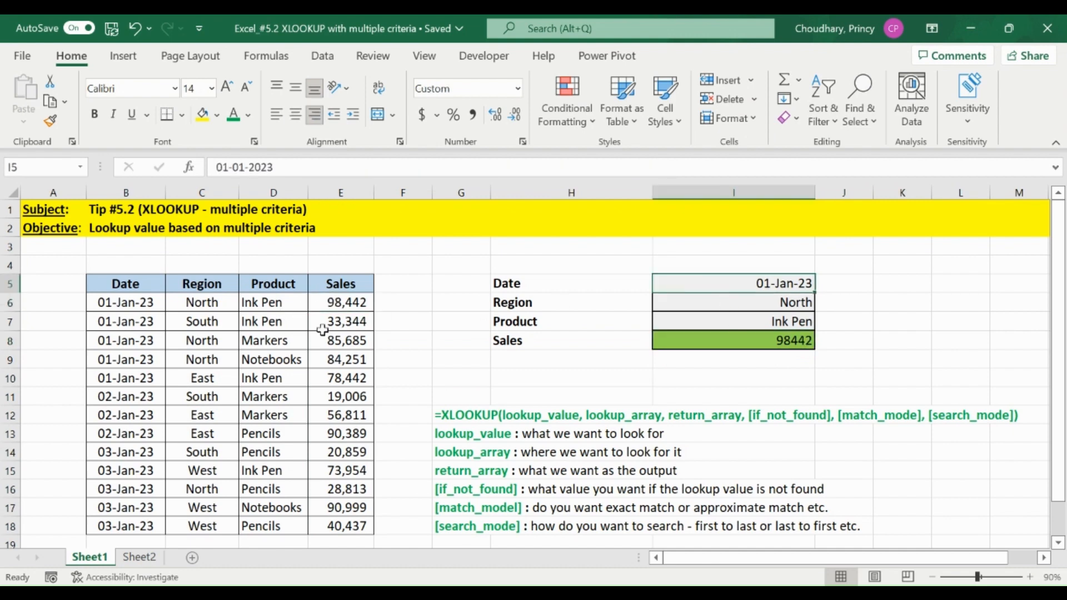
left_click(126, 302)
key("shift+Right")
key("shift+Right")
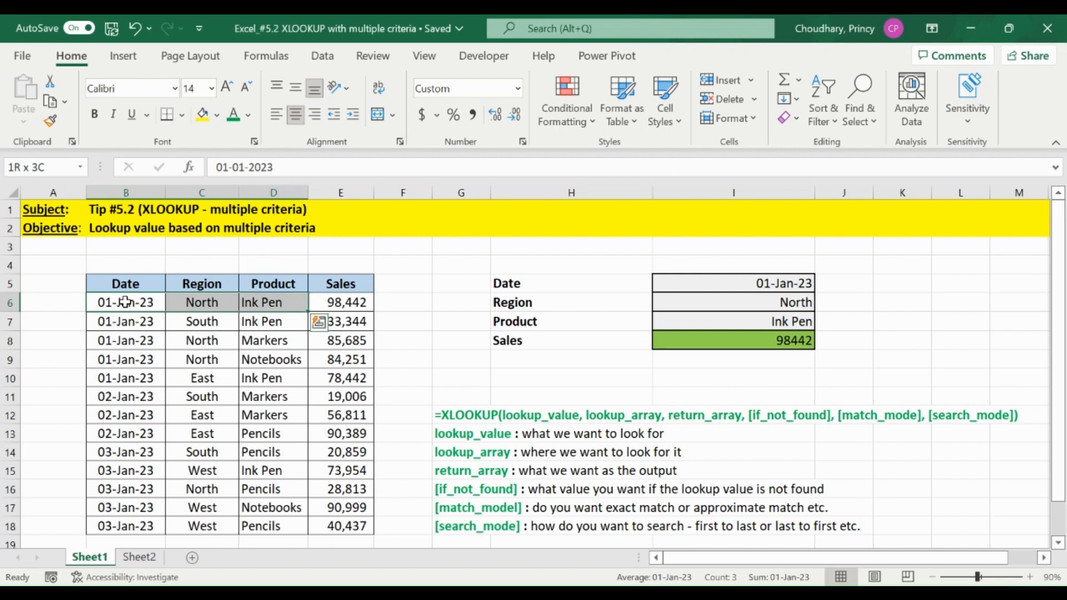
left_click(345, 302)
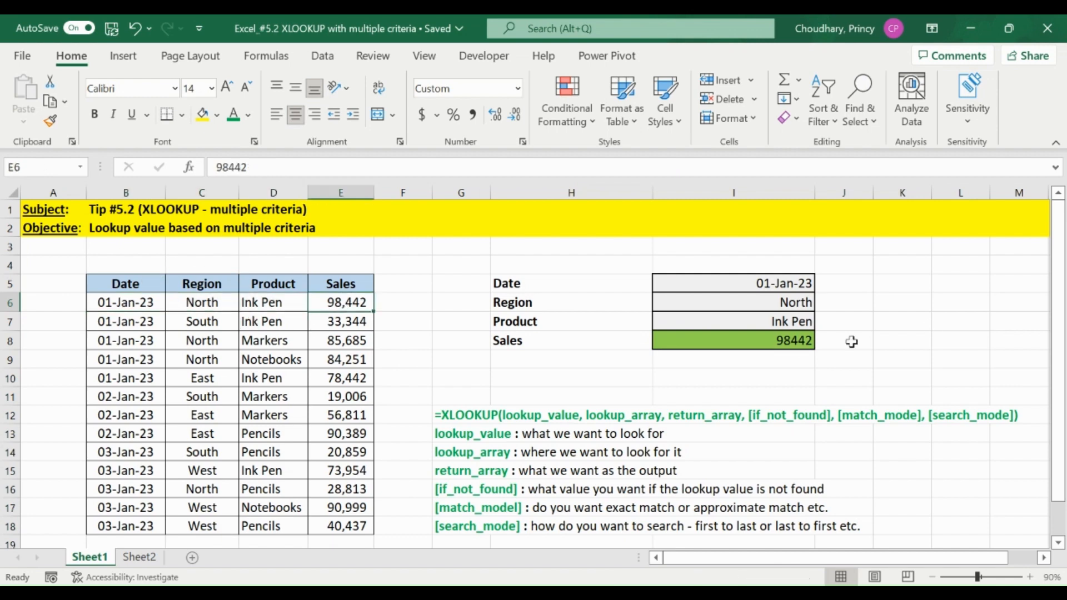
left_click(775, 339)
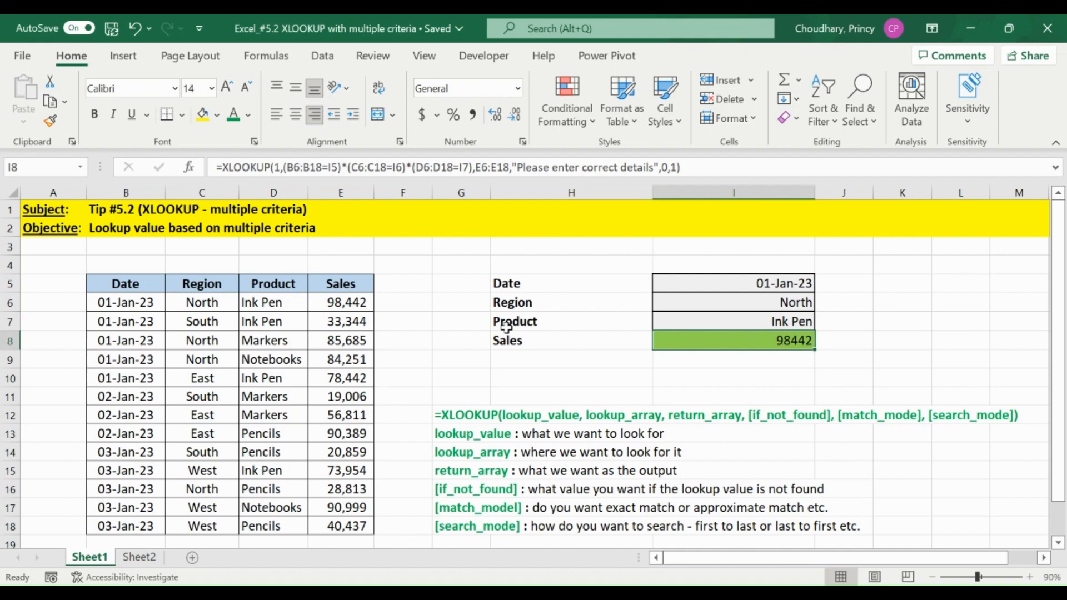
key("F2")
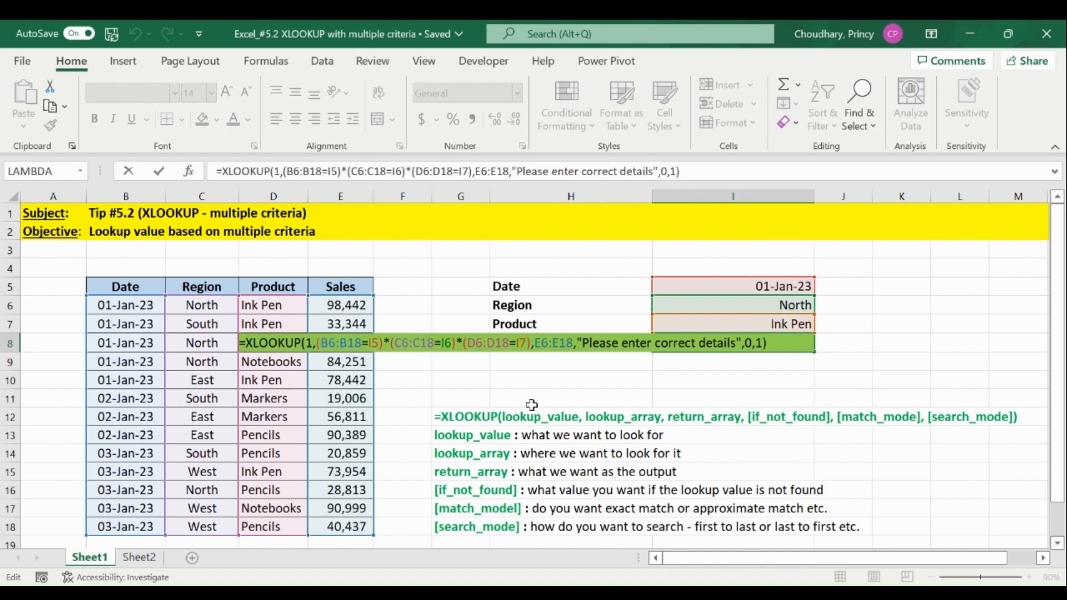
key("ctrl+Return")
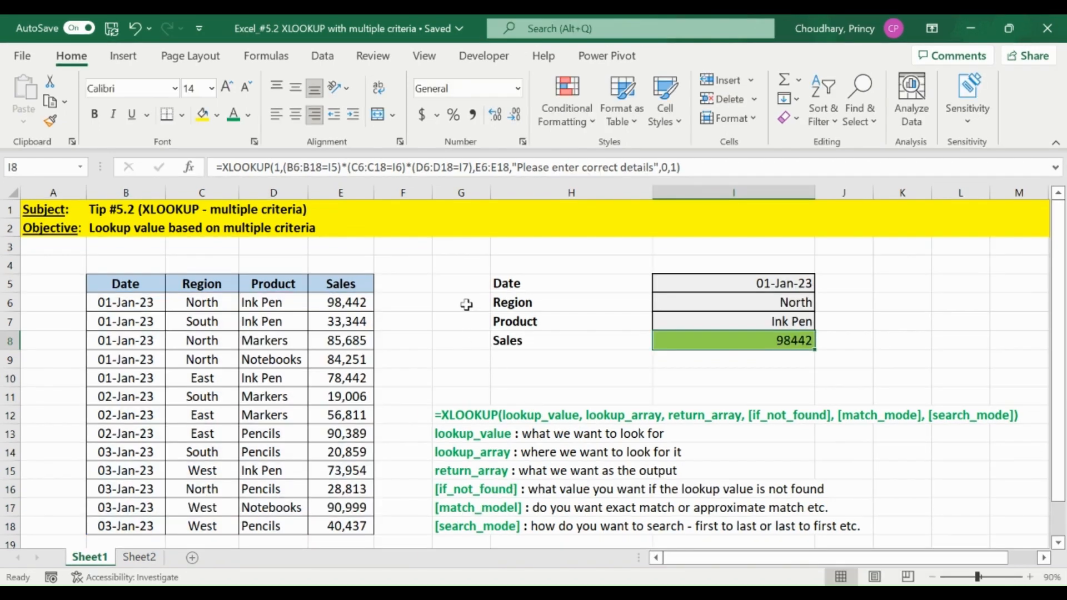
left_click(466, 308)
key("ctrl+space")
key("shift+Right")
key("shift+Right")
key("shift+Right")
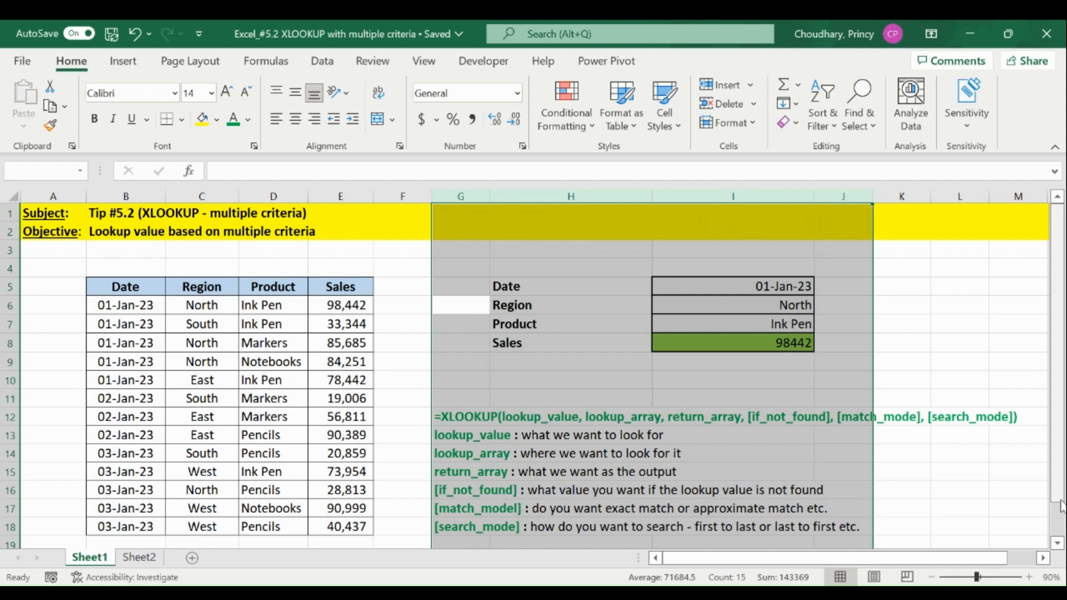
left_click(566, 355)
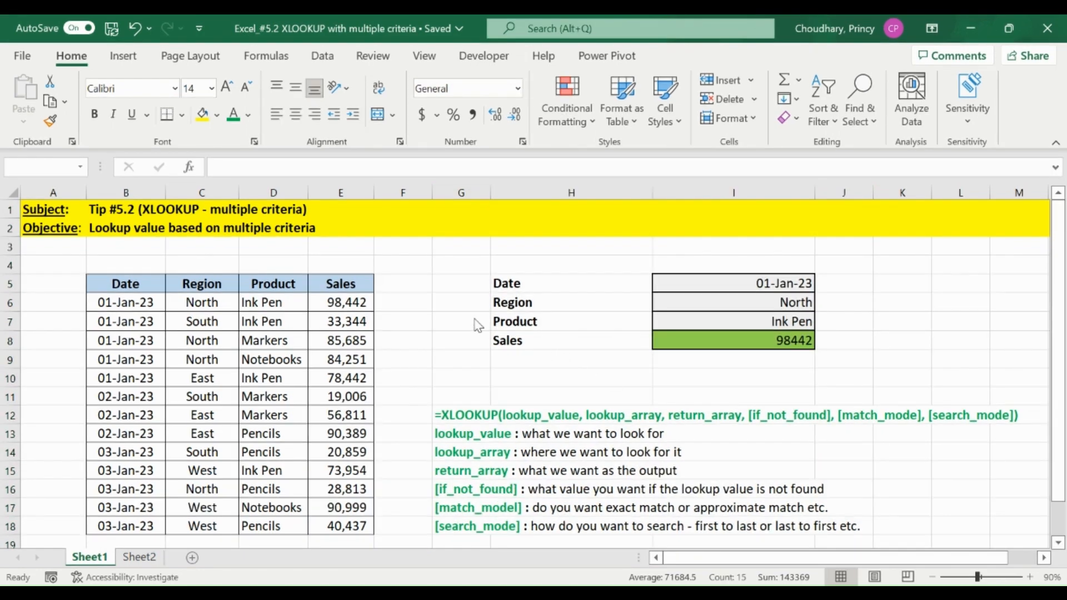
key("Escape")
key("shift+Return")
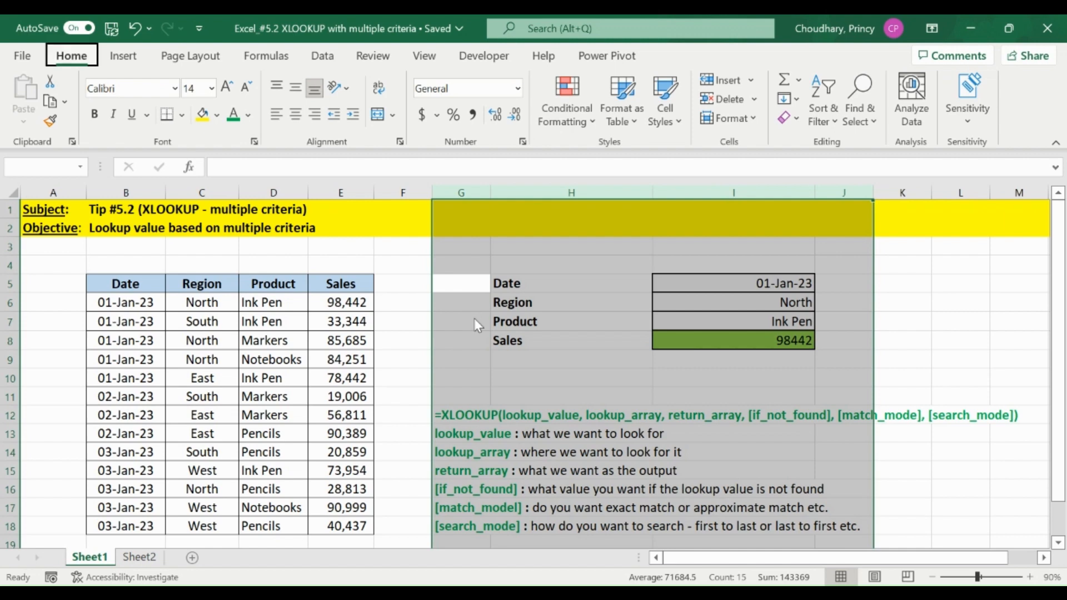
Insert four columns at G:J, before the lookup block, and enter the note "True = 1 & False = 0" in G4.
key("ctrl+shift+plus")
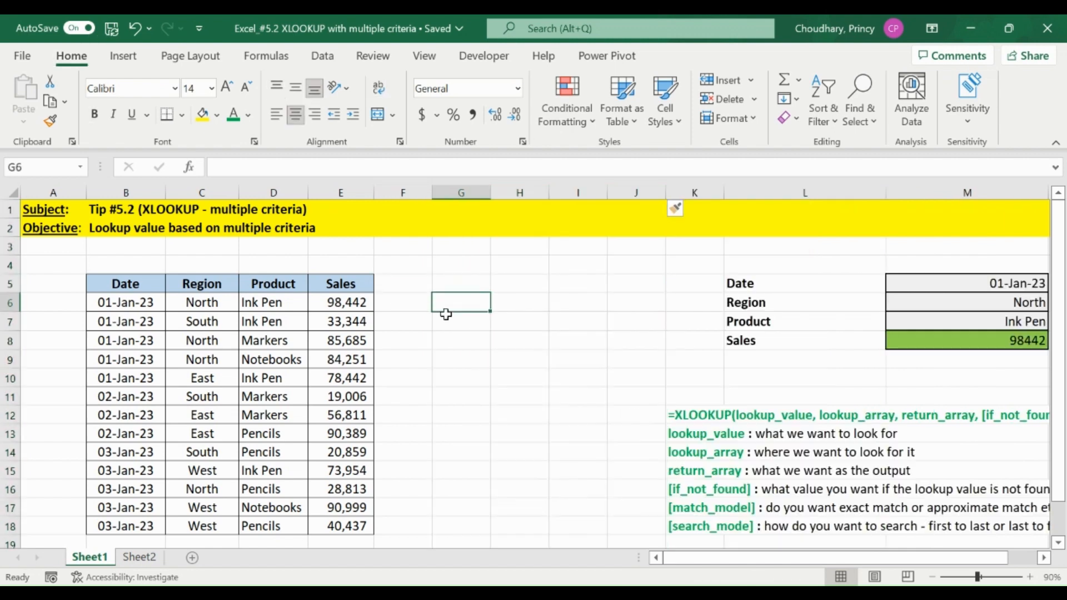
left_click(420, 266)
key("Right")
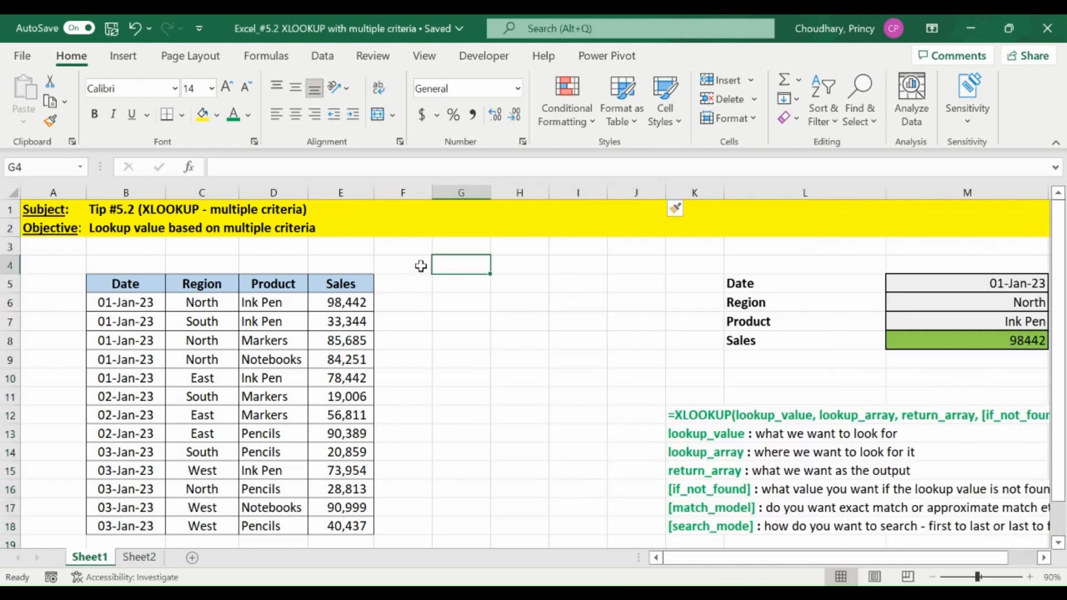
type("Tur")
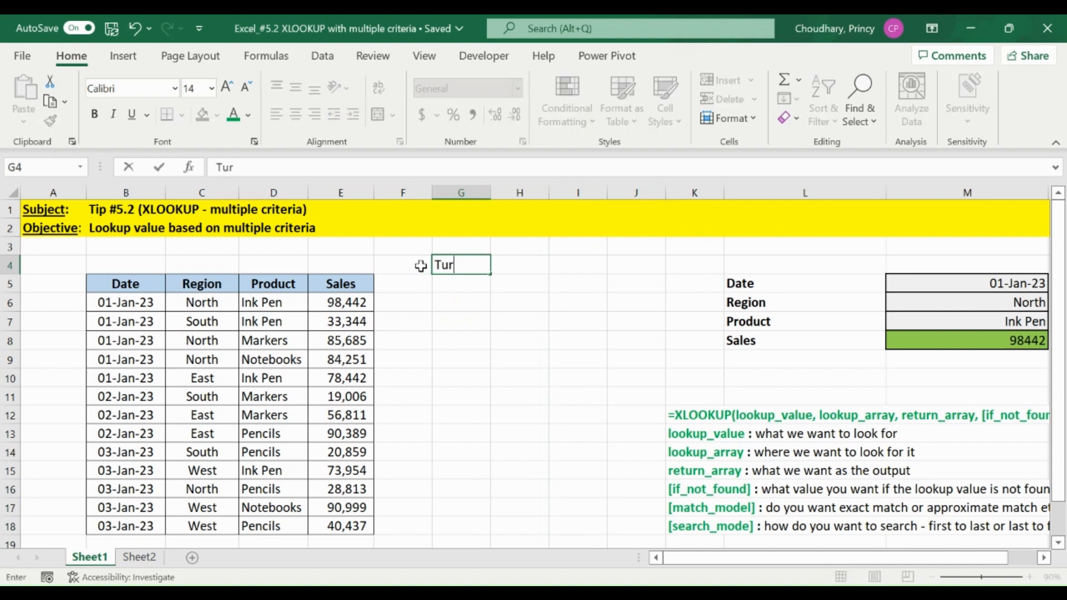
type("eeu ")
type("= 1 & ")
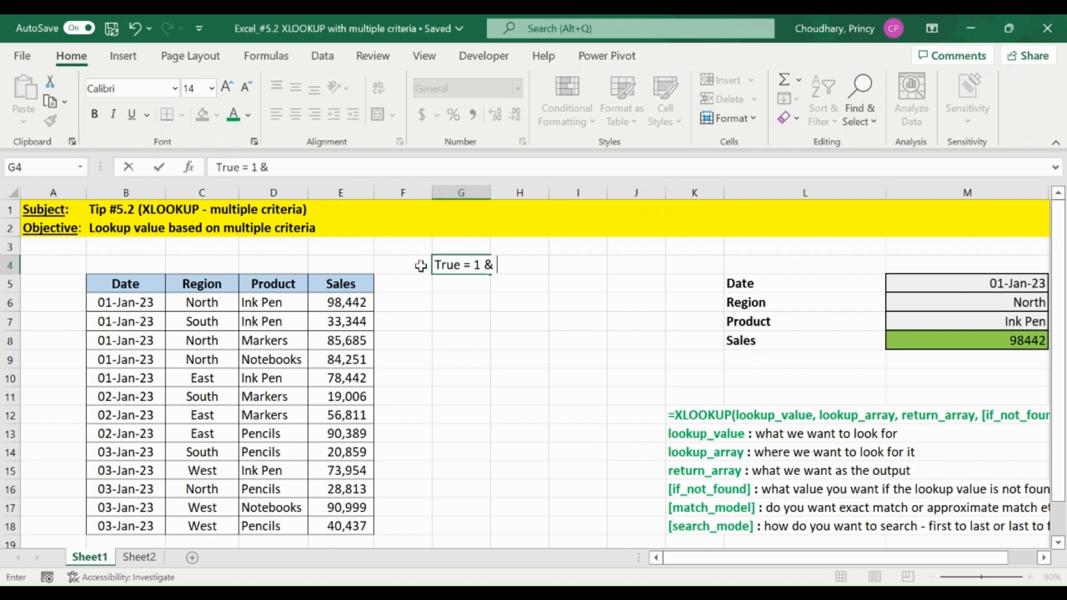
type("False = 0")
key("Return")
key("Return")
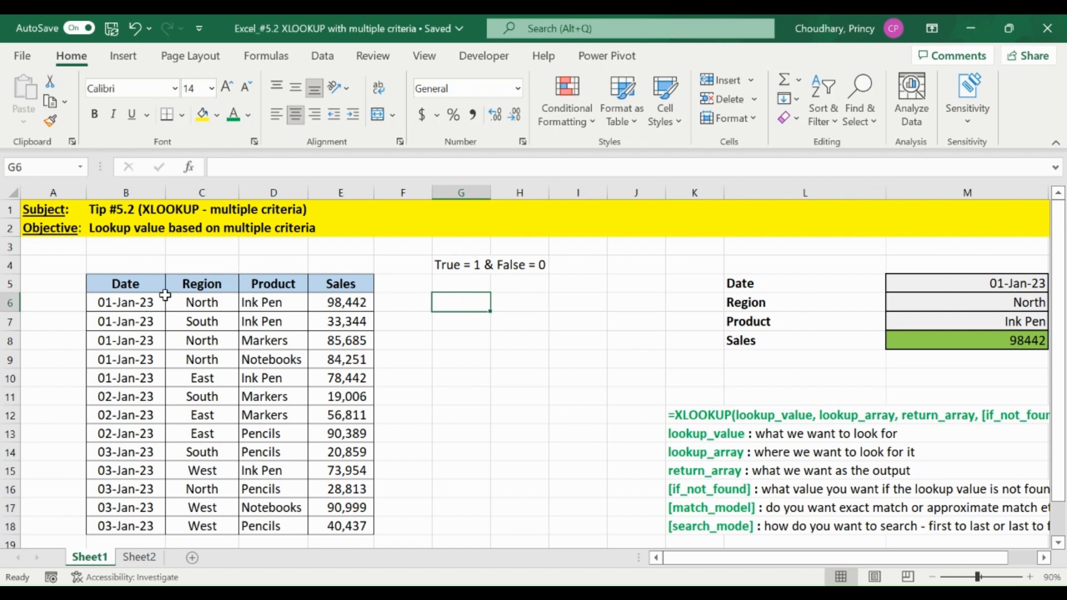
Apply all borders to the range G6:I18 beside the sales table.
left_click(184, 298)
left_click(445, 299)
left_click_drag(450, 300, 577, 519)
key("alt+h")
key("b")
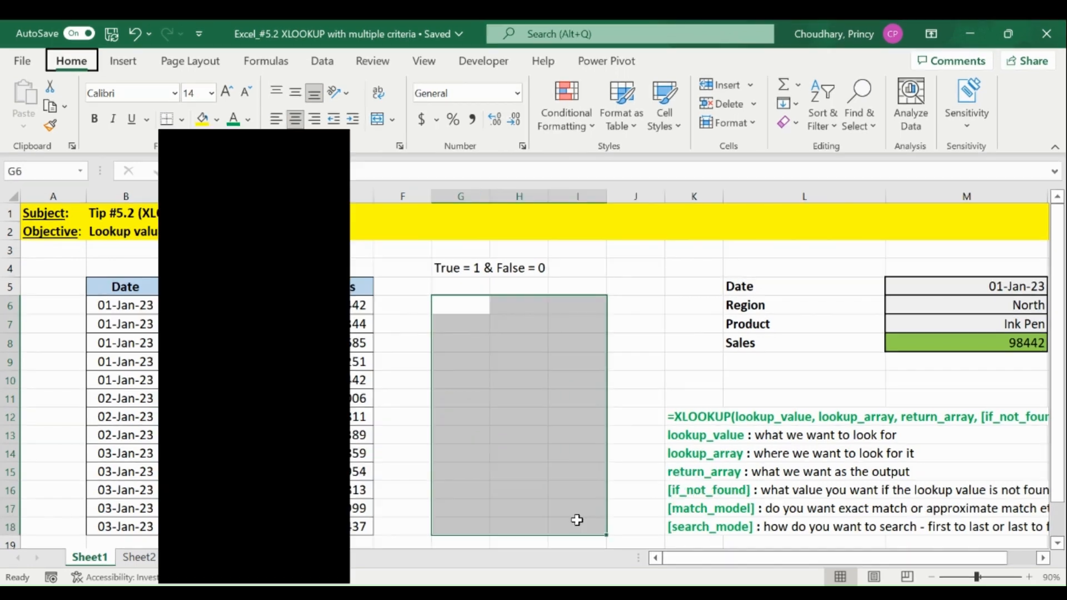
key("a")
Fill G6:I6 with 1, 1 and 1 as the date, region and product match flags for table row 6.
key("Right")
key("Right")
key("Right")
key("Left")
key("Left")
key("Left")
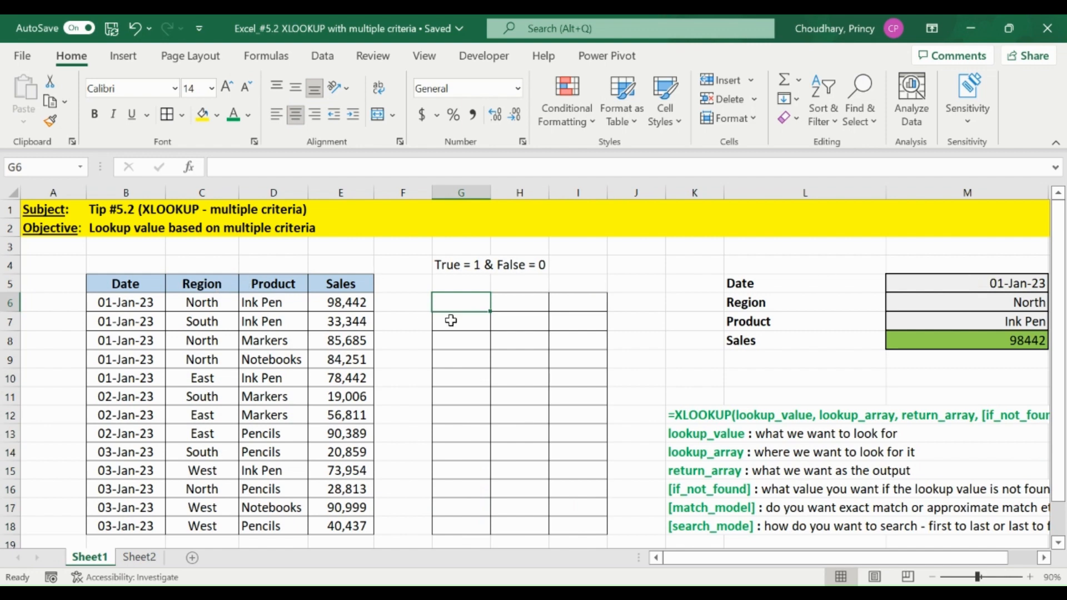
type("1")
key("Return")
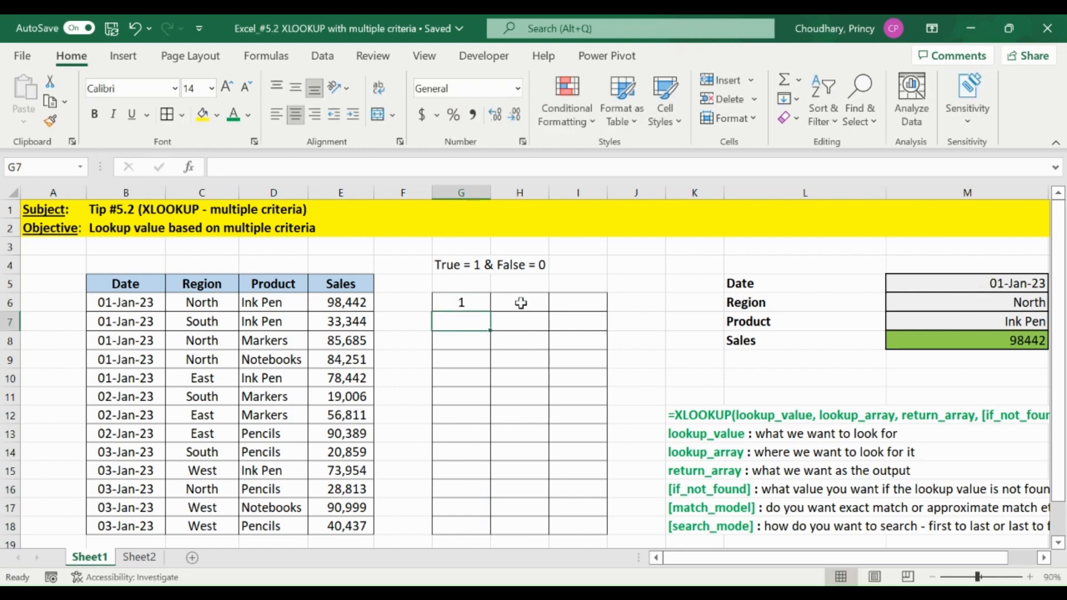
left_click(520, 302)
type("1")
key("Return")
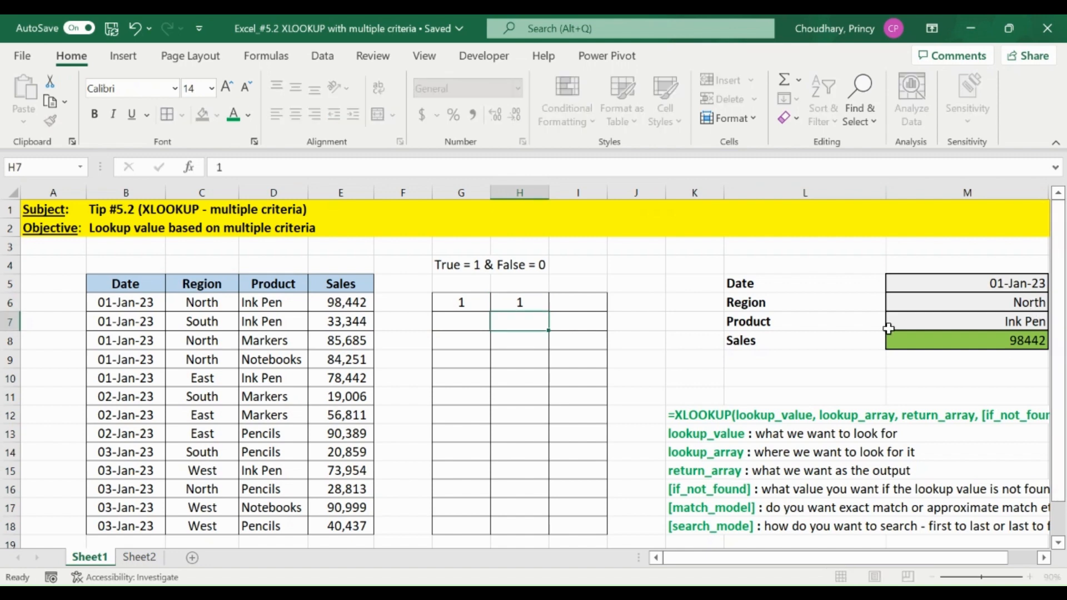
key("Up")
key("Right")
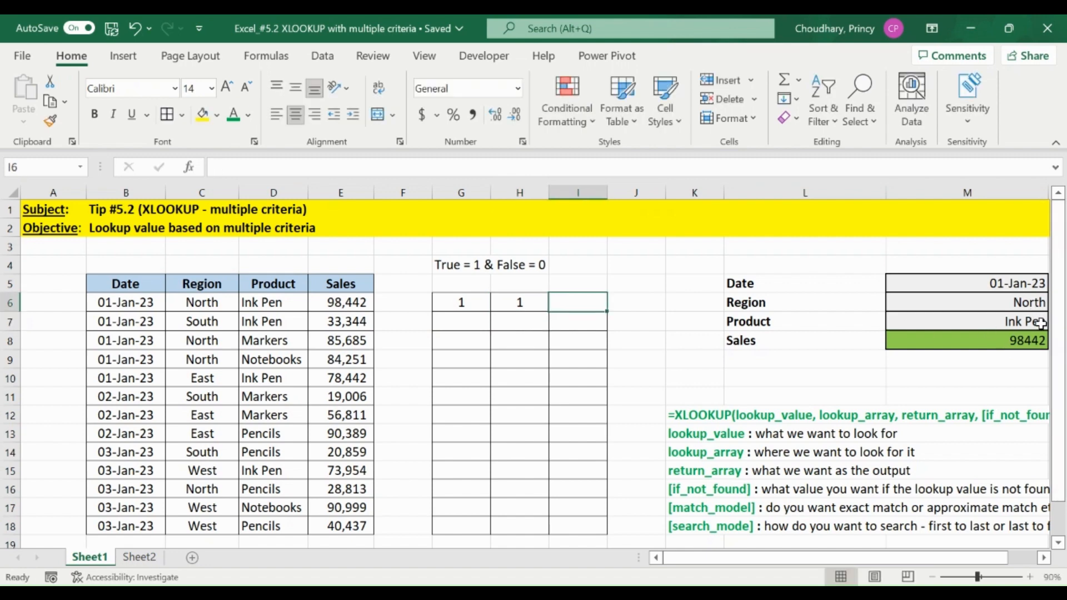
type("1")
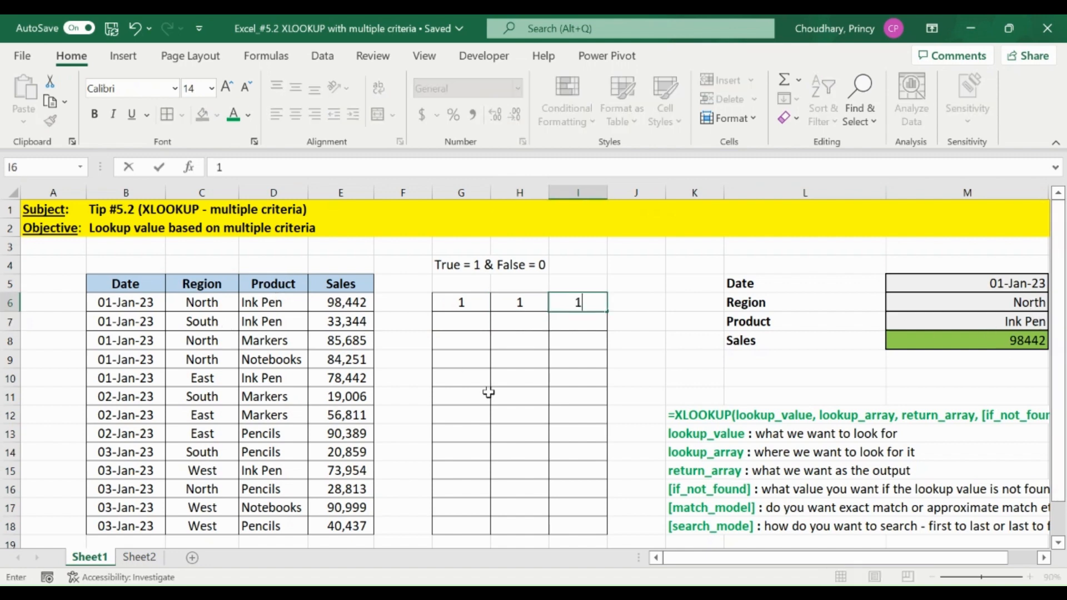
key("Return")
Fill G7:I7 with the match flags 1, 0 and 1, comparing table row 7 with the lookup criteria.
key("Left")
key("Left")
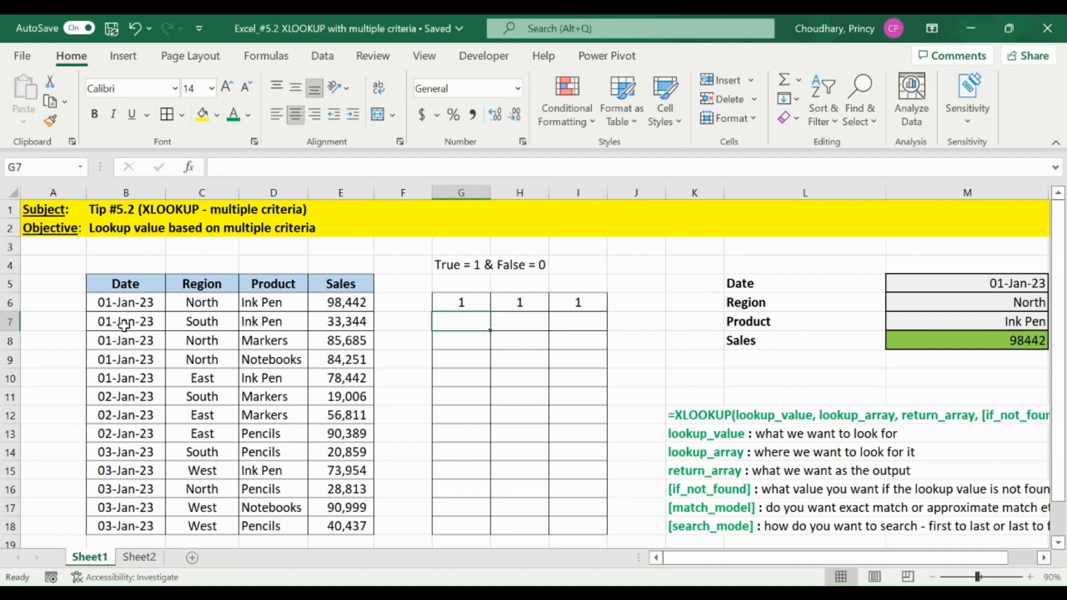
type("1")
key("Return")
key("Up")
key("Right")
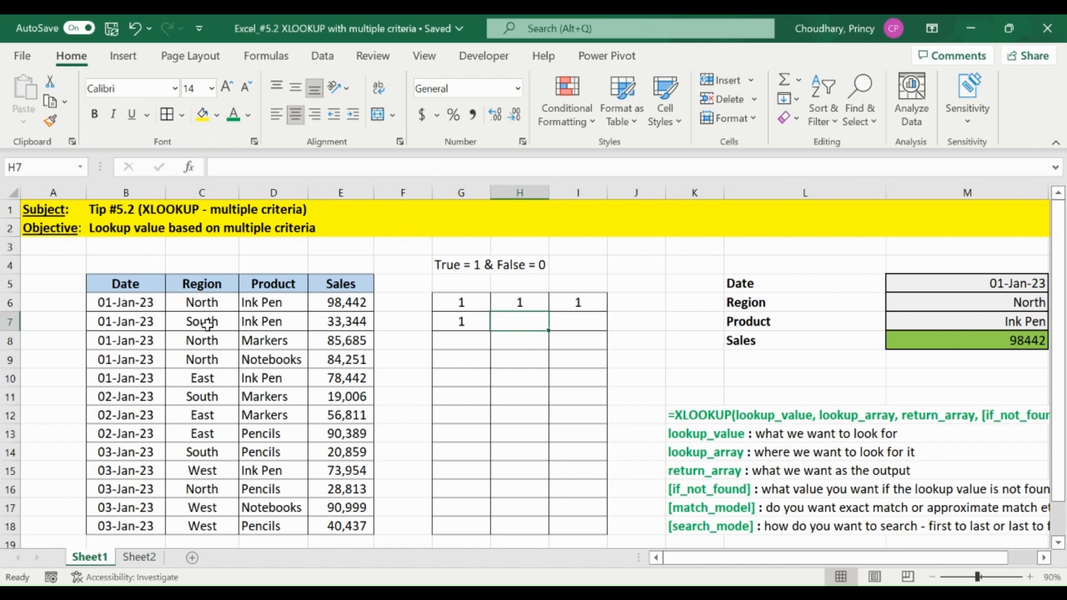
type("0")
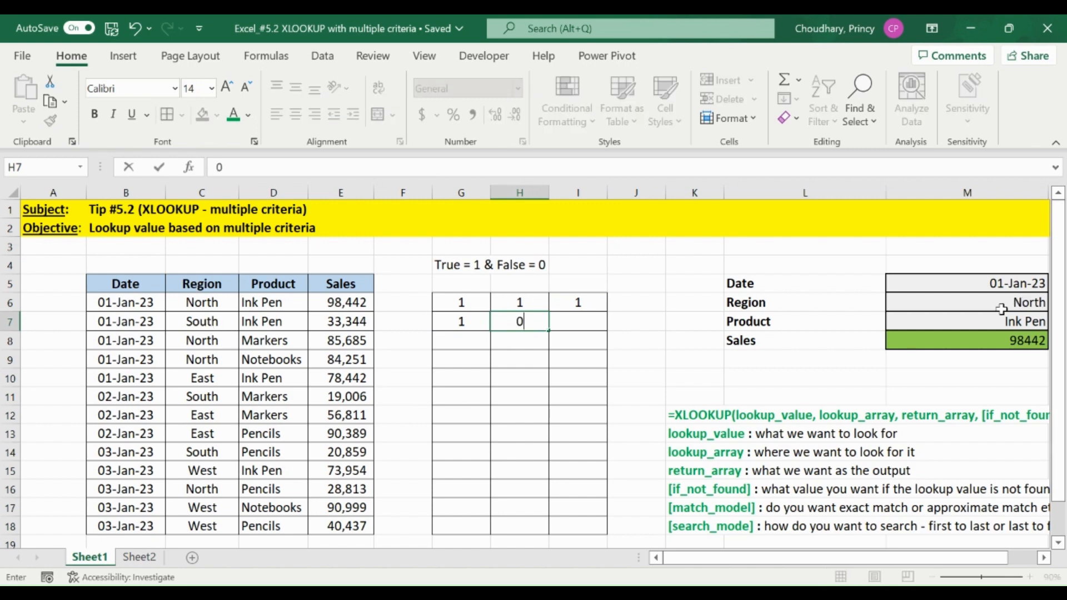
key("Return")
key("Up")
key("Right")
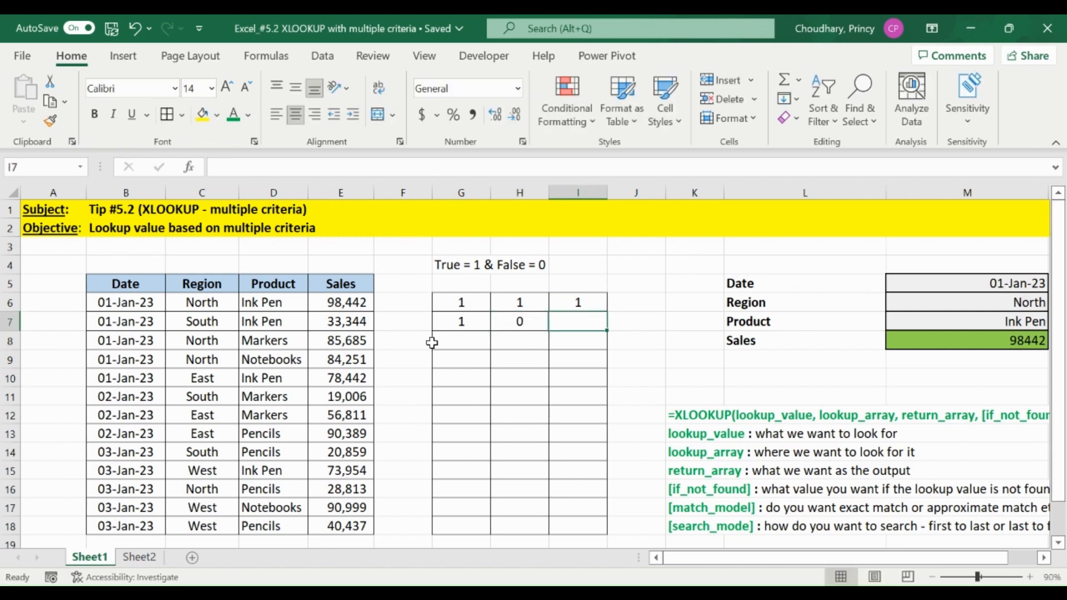
left_click(267, 321)
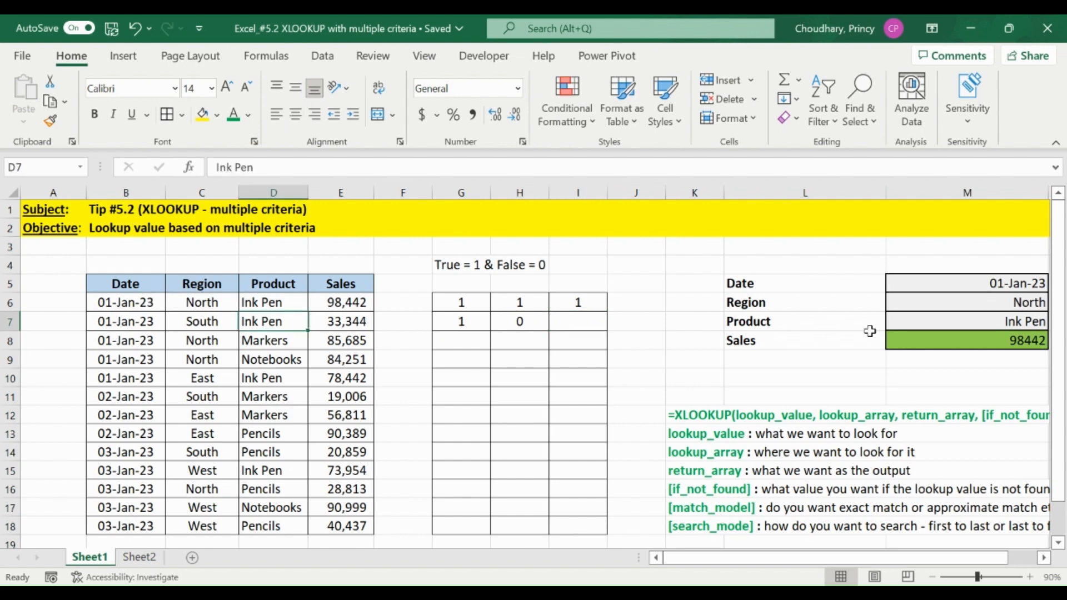
left_click(572, 321)
type("1")
key("Return")
Fill G8:I8 with the match flags 1, 1 and 0 for the North Markers row.
key("Left")
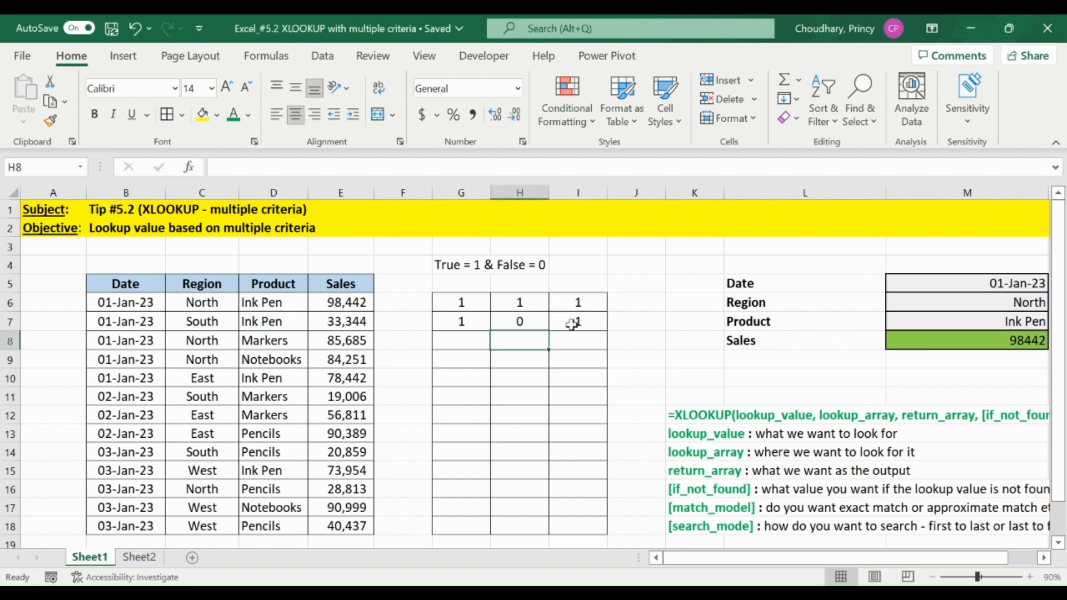
key("Left")
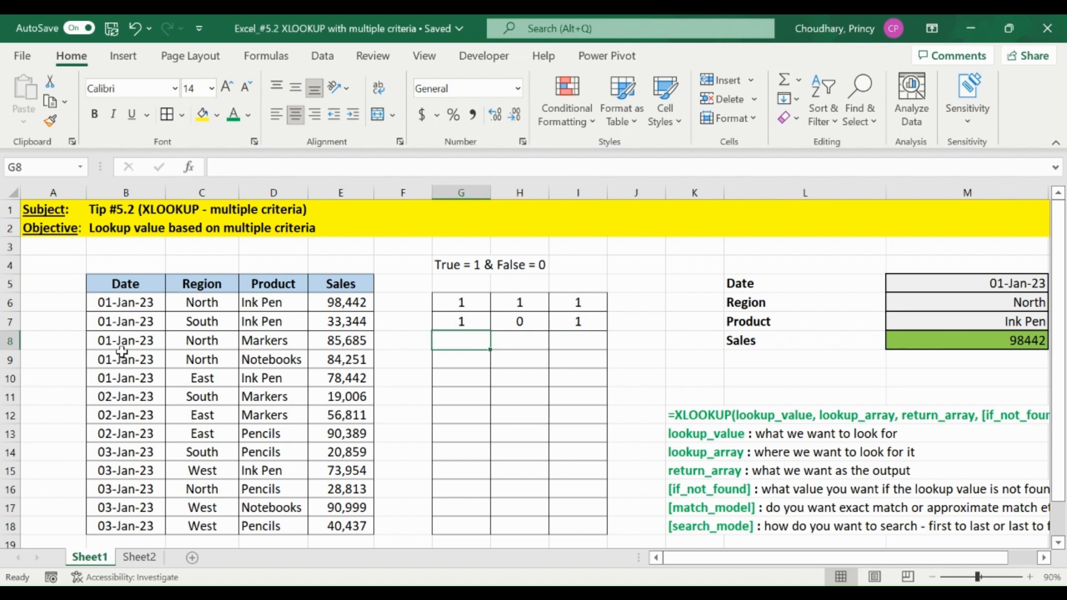
type("1")
key("Return")
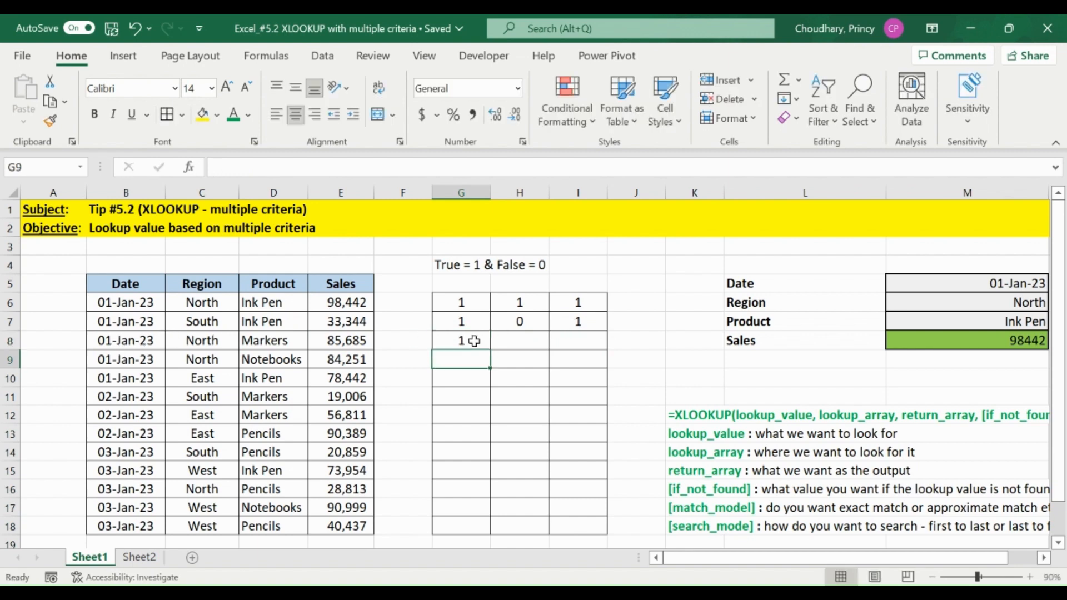
key("Up")
key("Right")
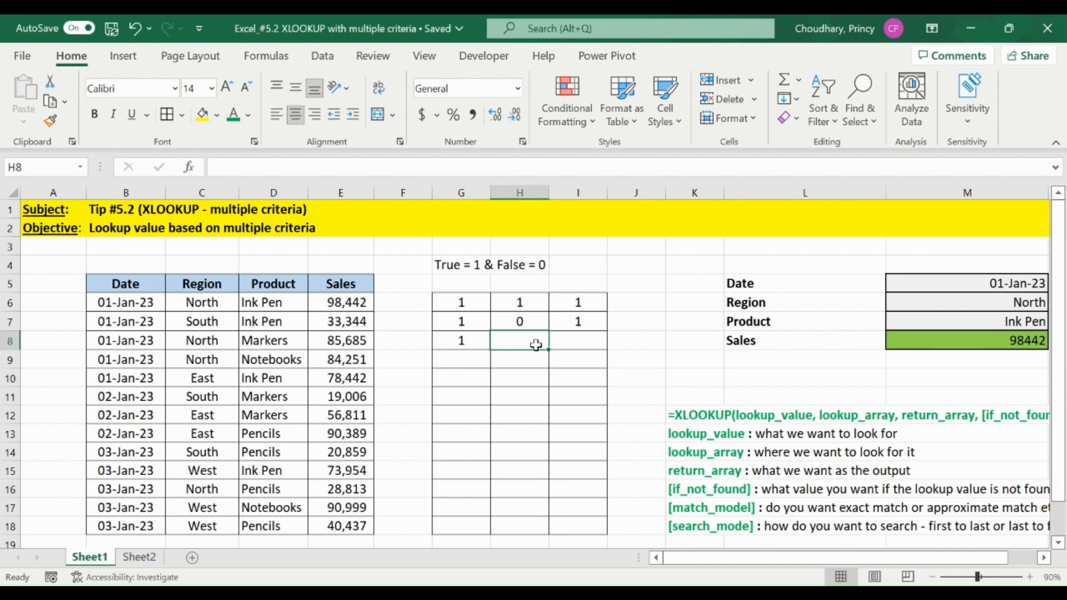
type("1")
key("Tab")
type("0")
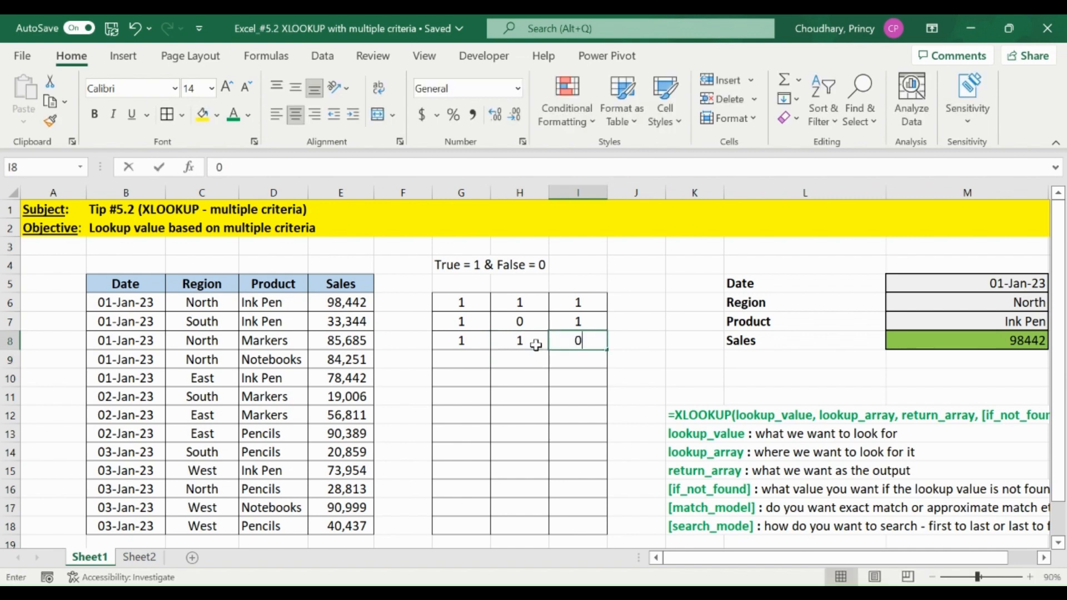
key("Return")
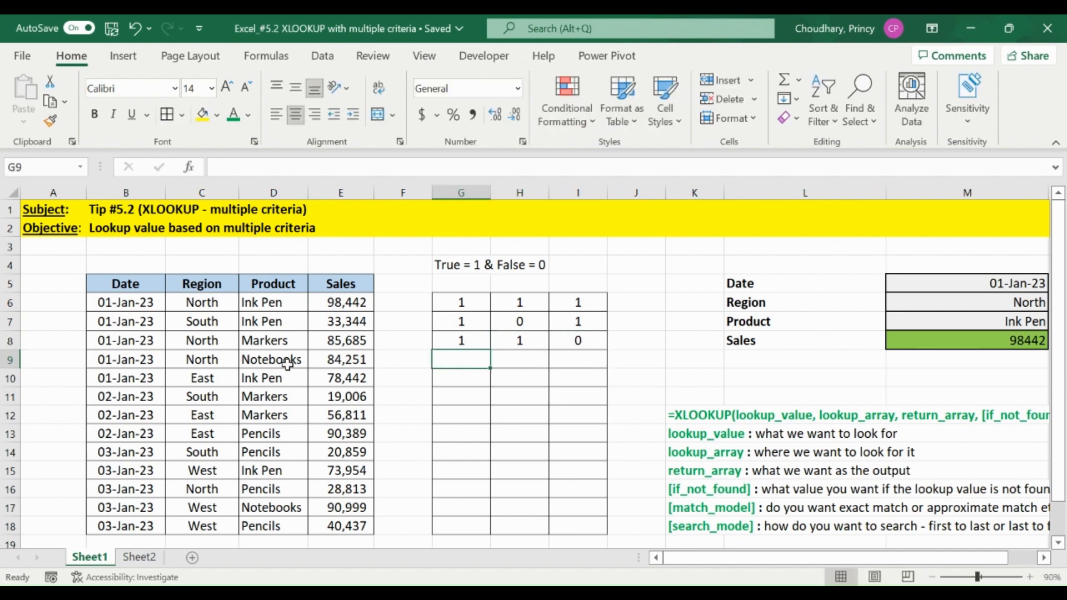
Fill G9:I9 with the match flags 1, 1 and 0 for the North Notebooks row dated 01-Jan-23.
type("1")
key("Return")
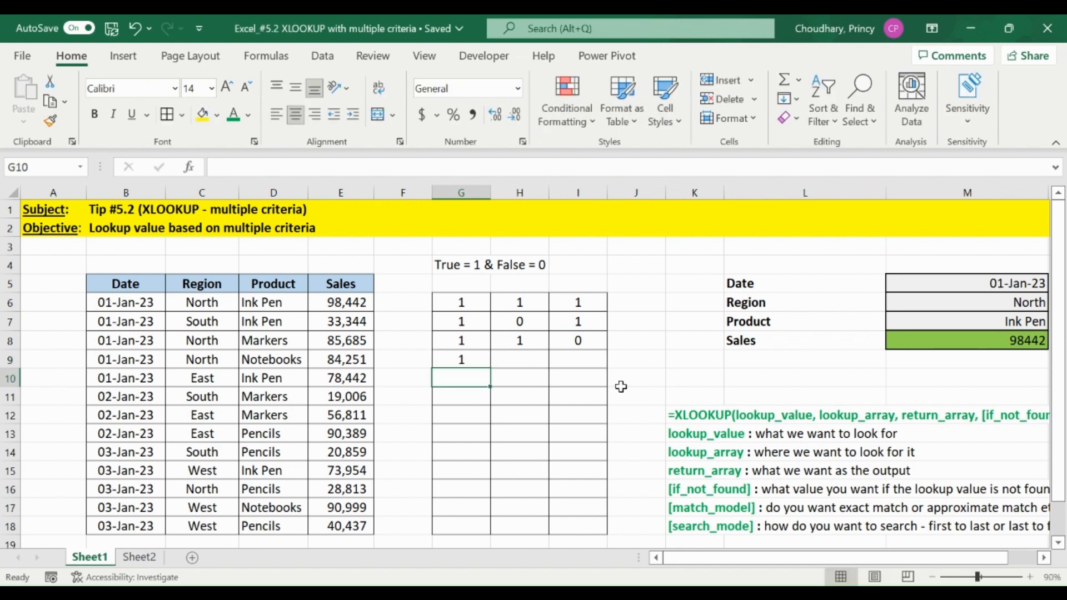
key("Up")
key("Right")
type("1")
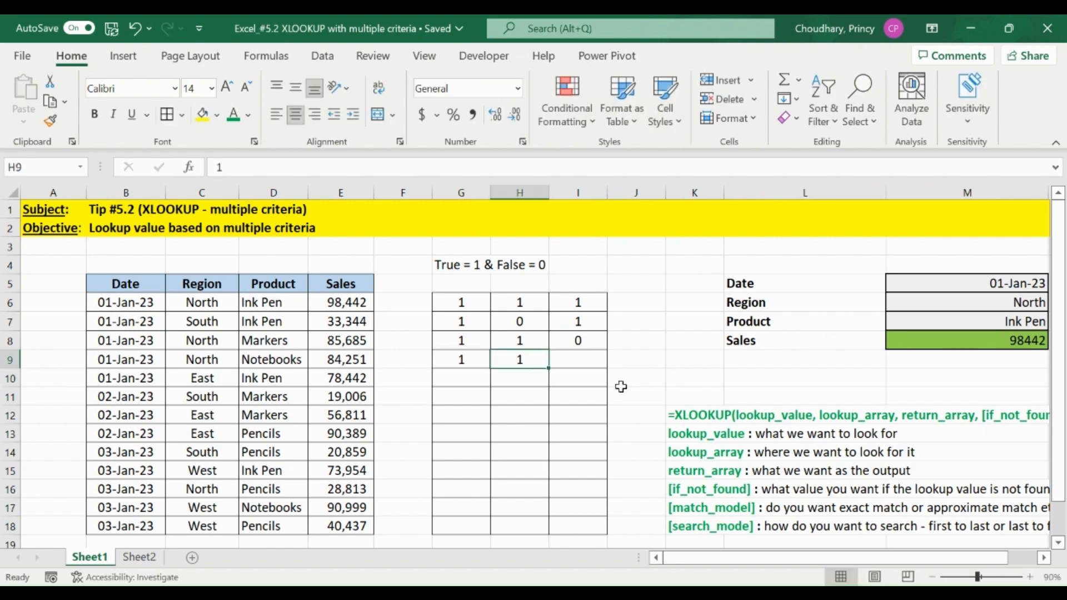
key("Tab")
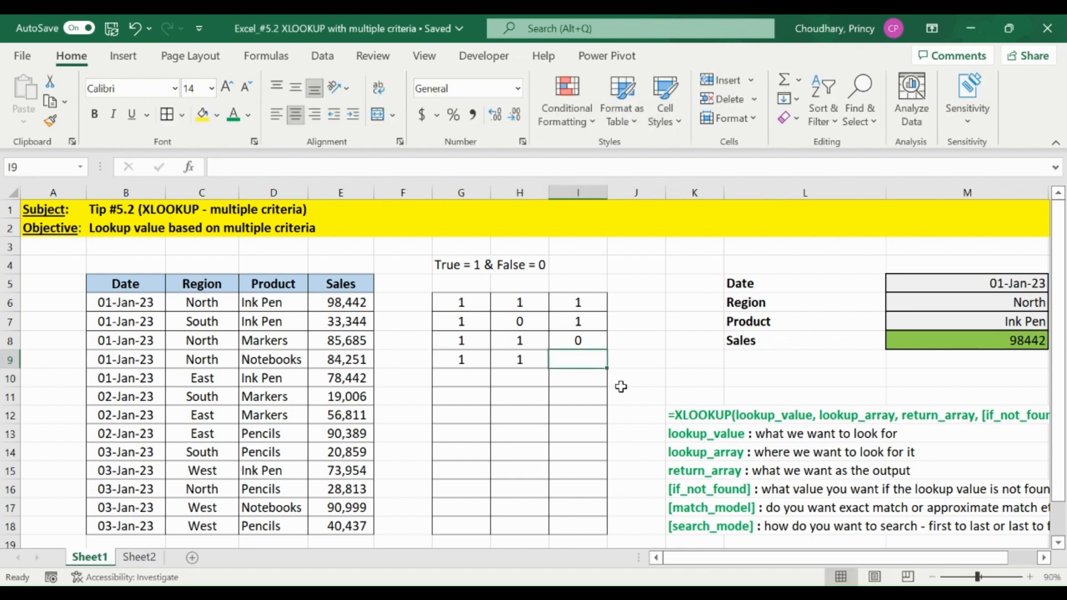
type("0")
key("Return")
Fill G10:I10 with the match flags 1, 0 and 1 for the East Ink Pen row.
key("Left")
key("Left")
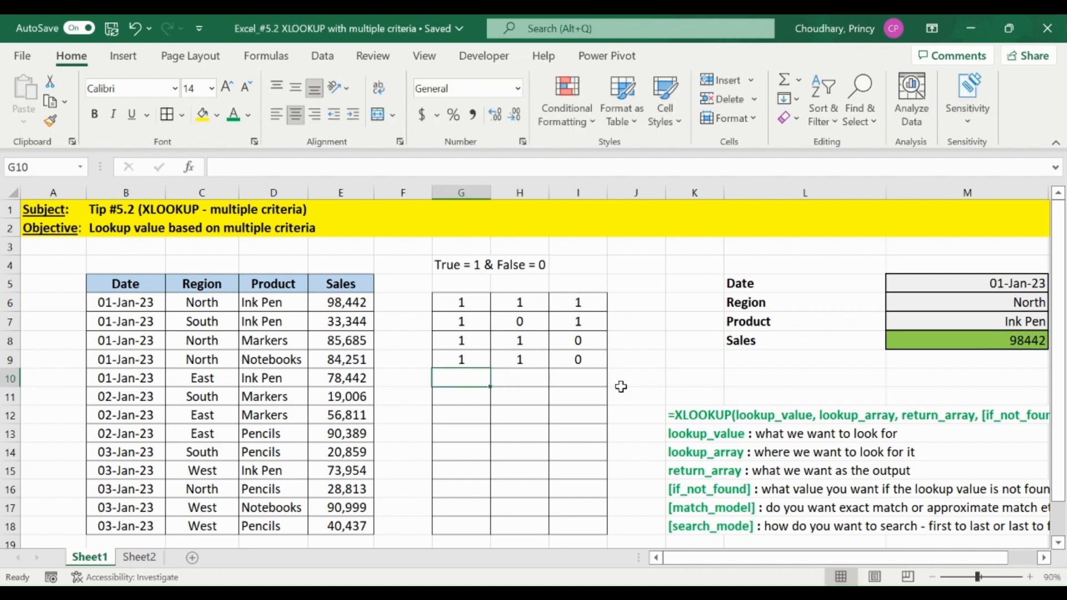
type("1")
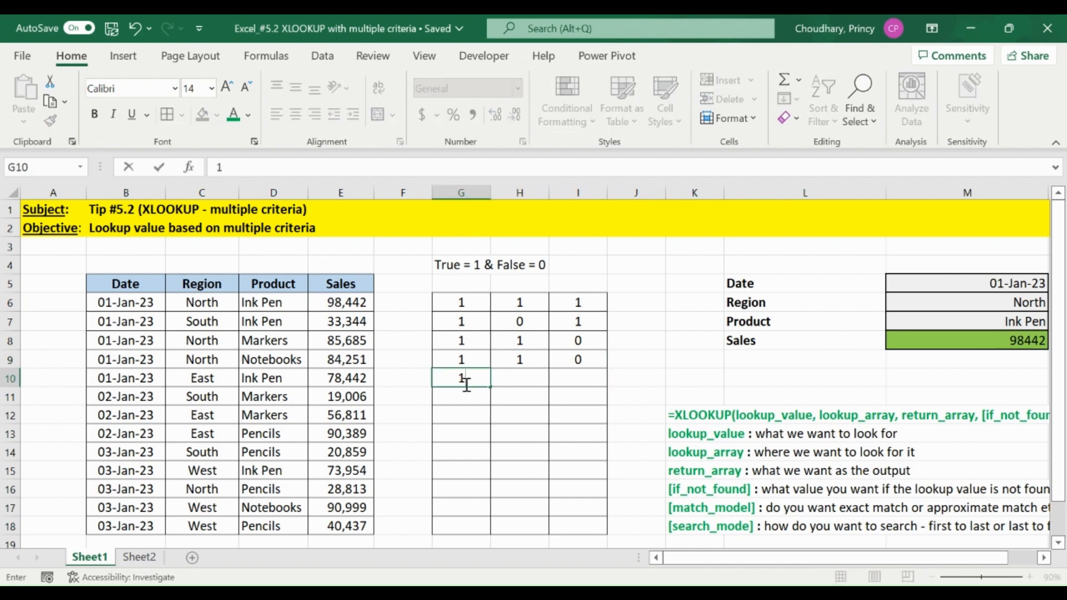
key("Return")
key("Up")
key("Right")
type("0")
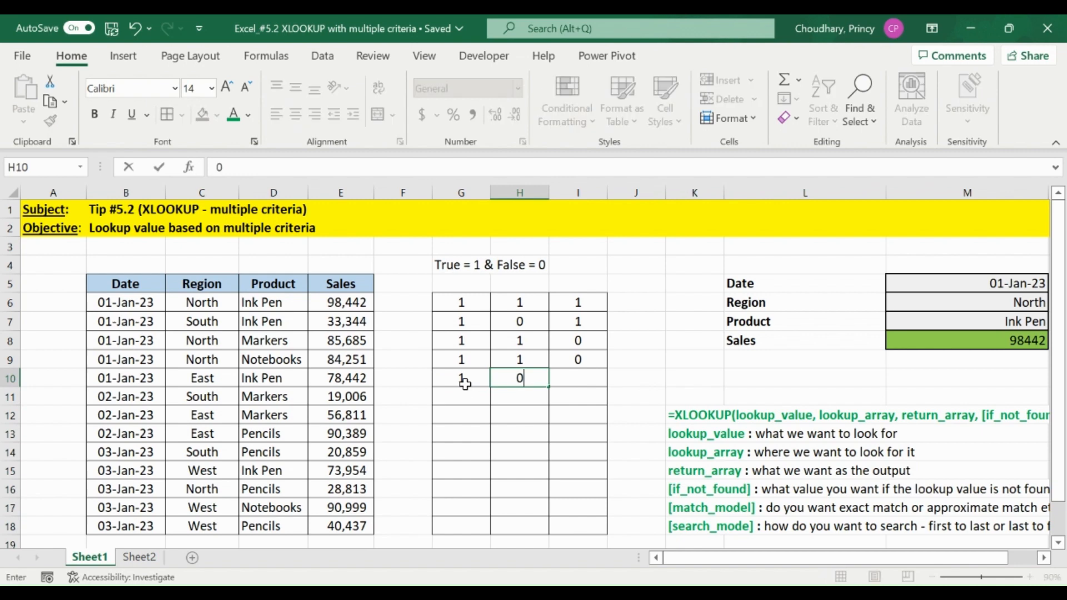
key("Return")
key("Up")
key("Right")
type("1")
key("Return")
Enter 0 in G11 and fill it down to G18 as the date flag for the non-matching dates.
key("Left")
key("Left")
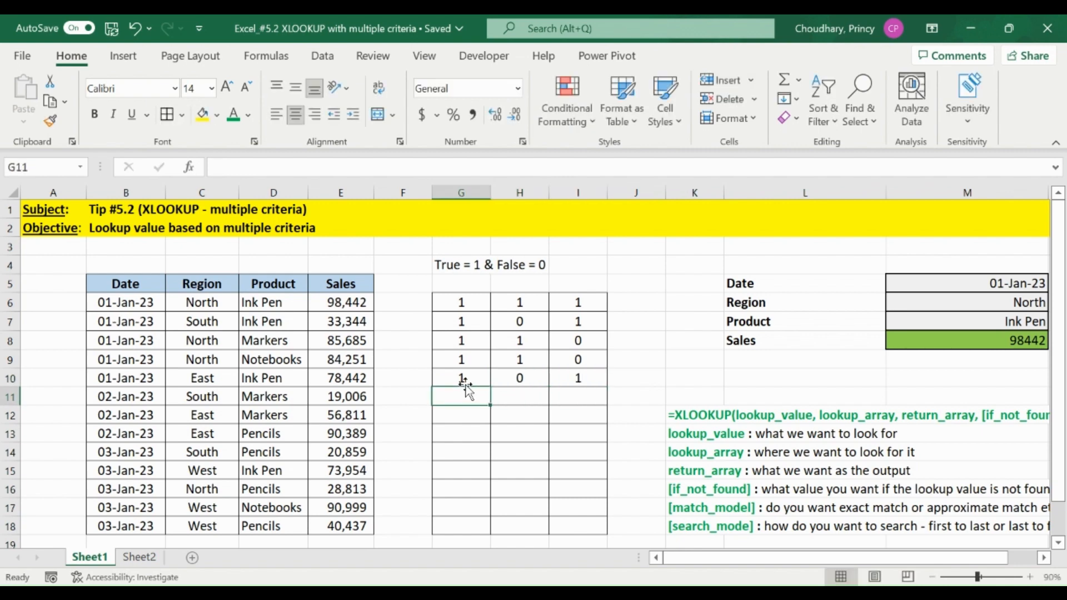
type("0")
key("Return")
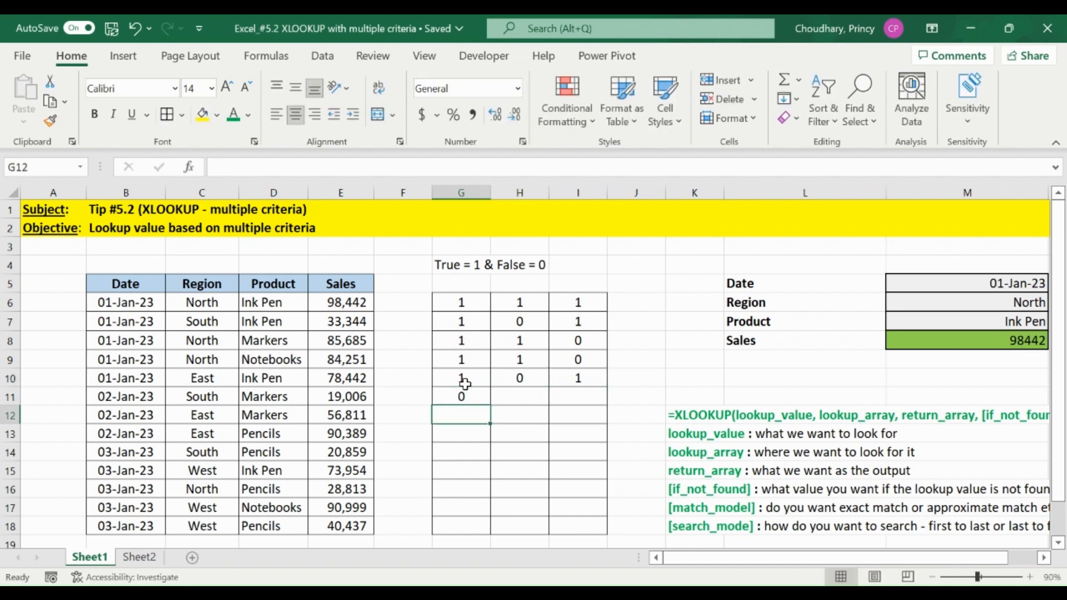
key("Up")
key("shift+Down")
key("shift+Down")
key("shift+Down")
key("shift+Down")
key("shift+Down")
key("shift+Down")
key("shift+Down")
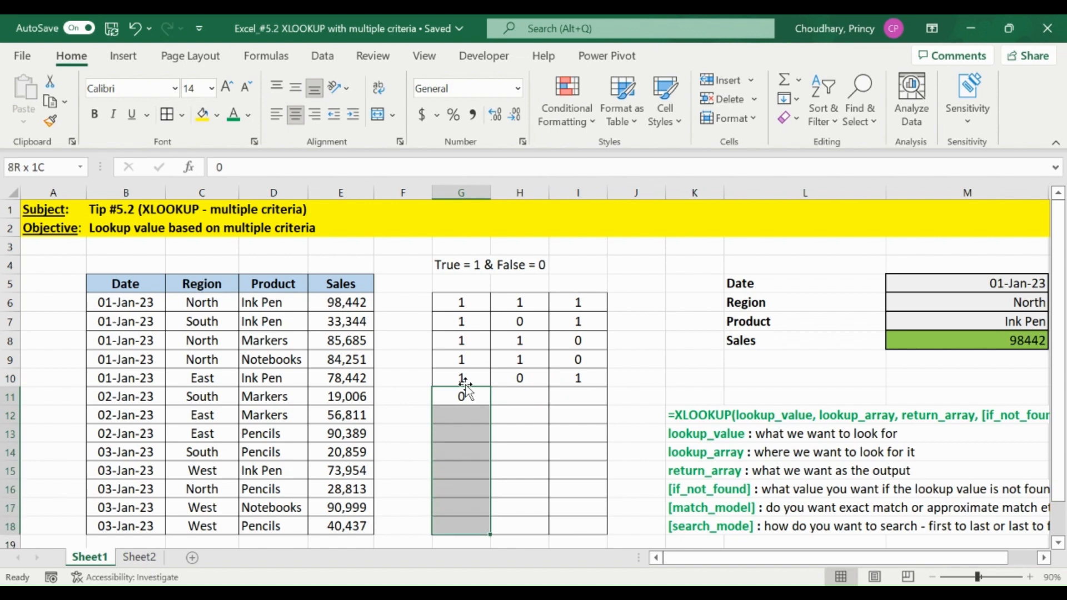
key("ctrl+d")
key("Up")
key("Down")
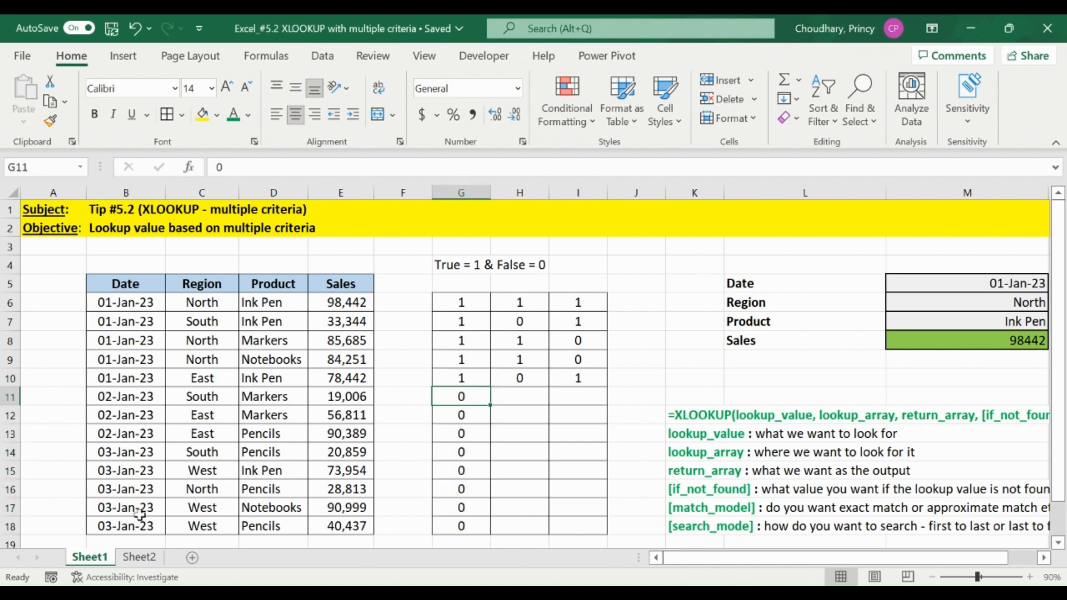
Enter 0 in H11, H12 and H13 as the region flags for the non-matching regions.
left_click(523, 400)
type("0")
key("Return")
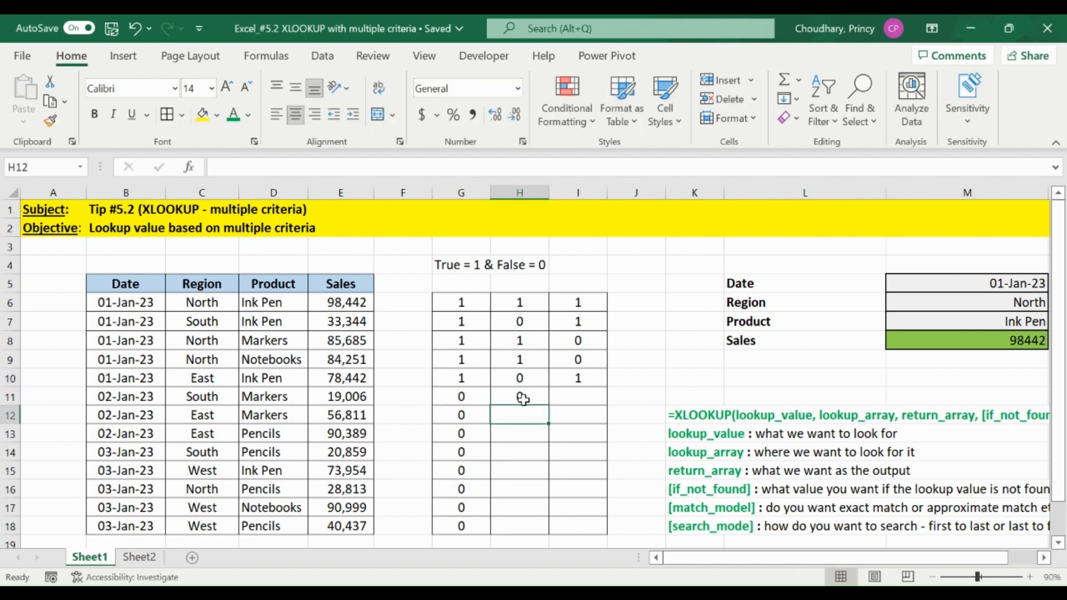
type("0")
key("Return")
type("0")
key("Return")
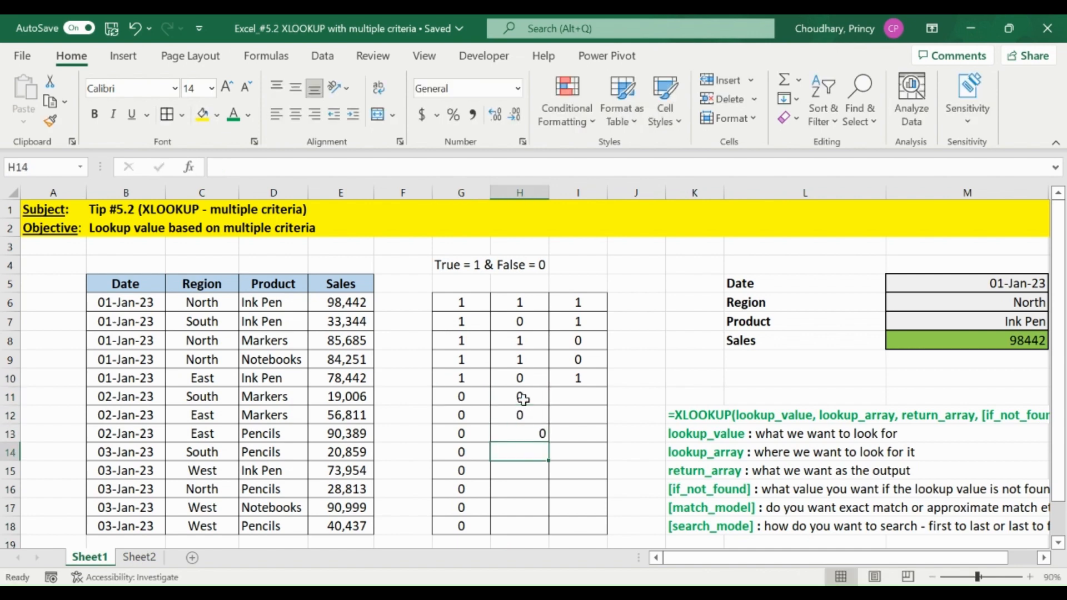
Enter 0 in H14 and fill it down to H15 as the region flags for the South and West rows.
type("0")
key("Return")
key("Up")
key("shift+Down")
key("shift+Down")
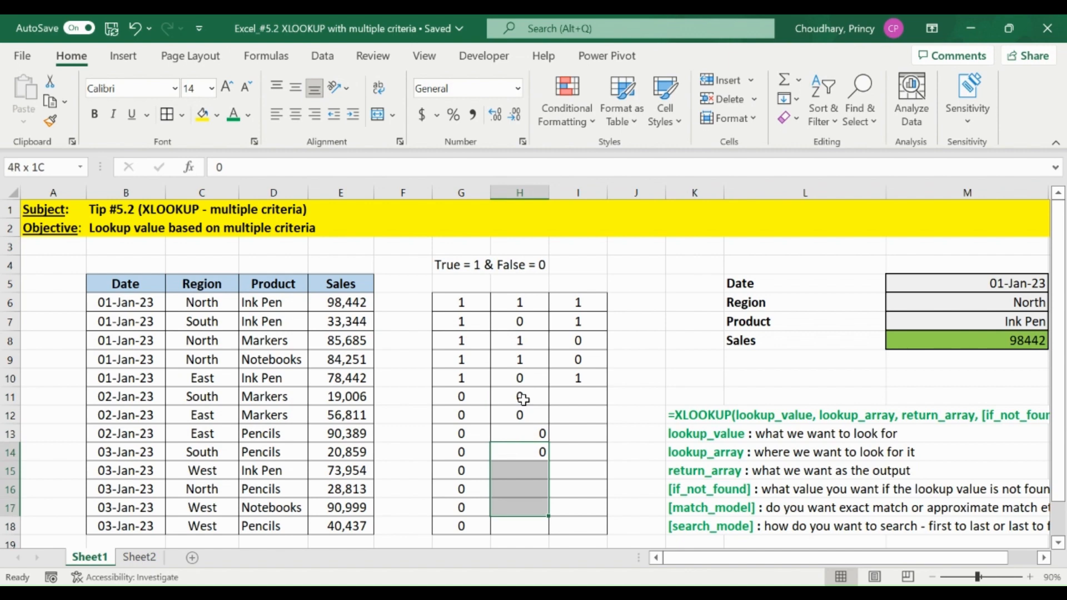
key("shift+Up")
key("shift+Up")
key("shift+Down")
key("ctrl+d")
key("Down")
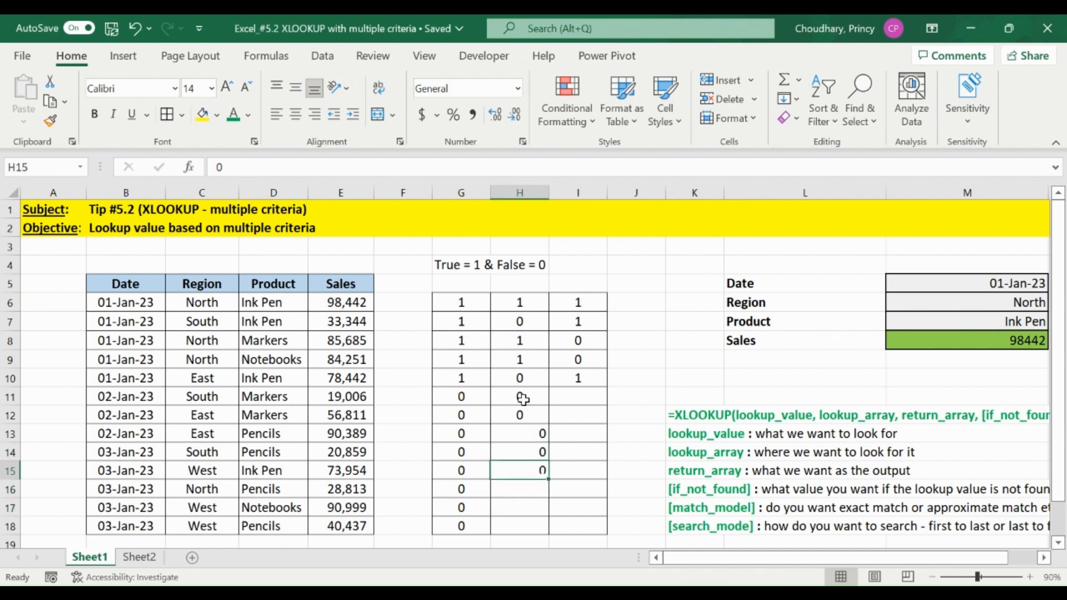
Enter the region flags 1 in H16 for the North row and 0 in H17:H18 for the West rows.
key("Down")
key("Down")
key("Up")
type("1")
key("Return")
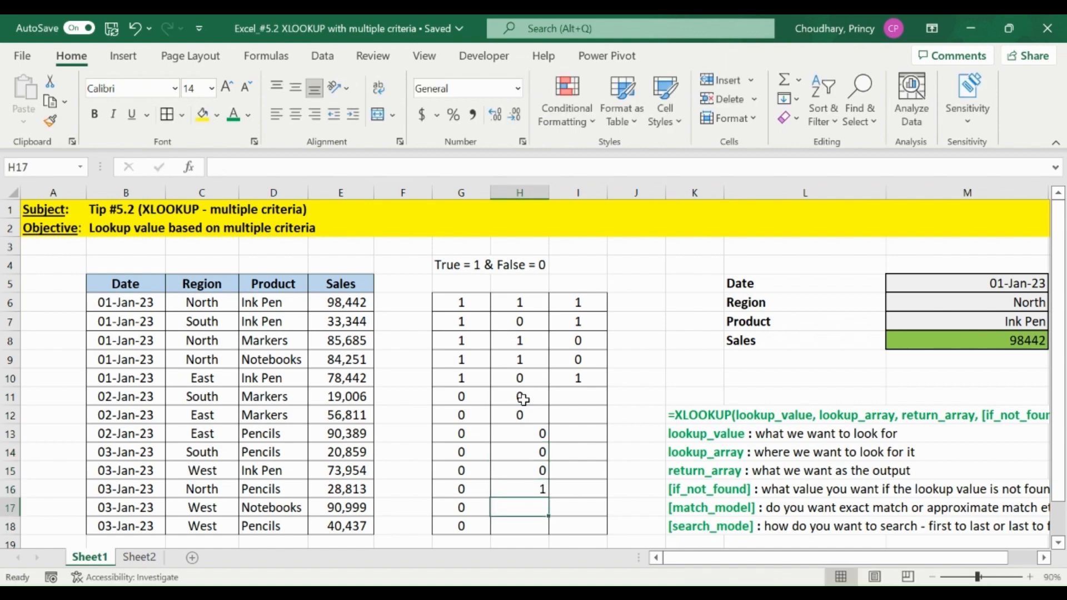
key("shift+Down")
type("0")
key("ctrl+Return")
Center the region flags in H6:H18 horizontally.
key("Up")
key("ctrl+Up")
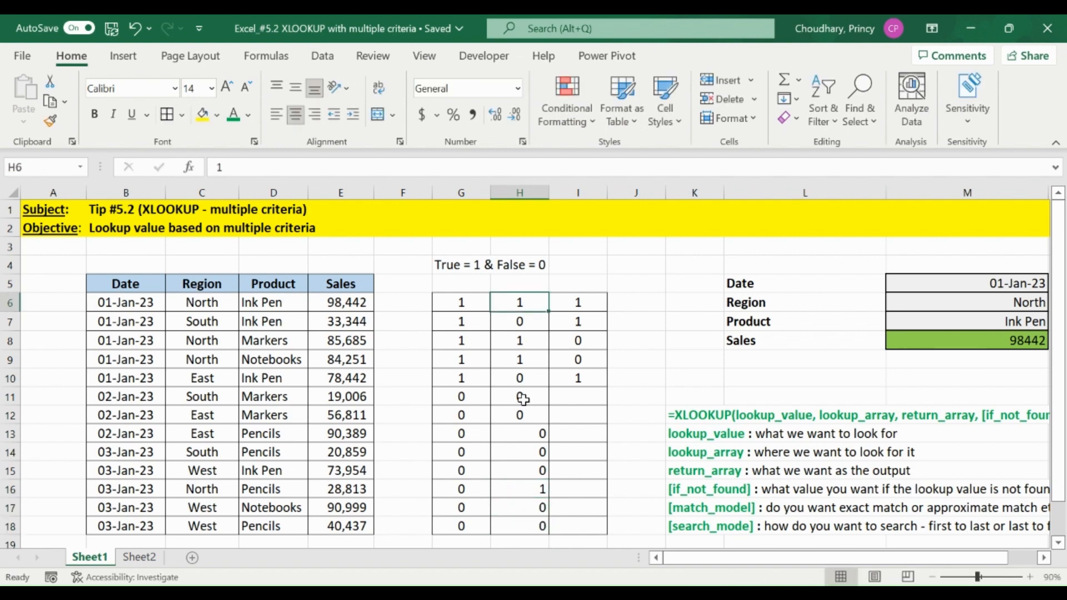
key("ctrl+shift+Down")
key("alt+h")
key("a")
key("c")
Enter 0 in I11 and I12 as the product flags for the two 02-Jan-23 Markers rows.
key("Right")
key("ctrl+Down")
key("Down")
type("0")
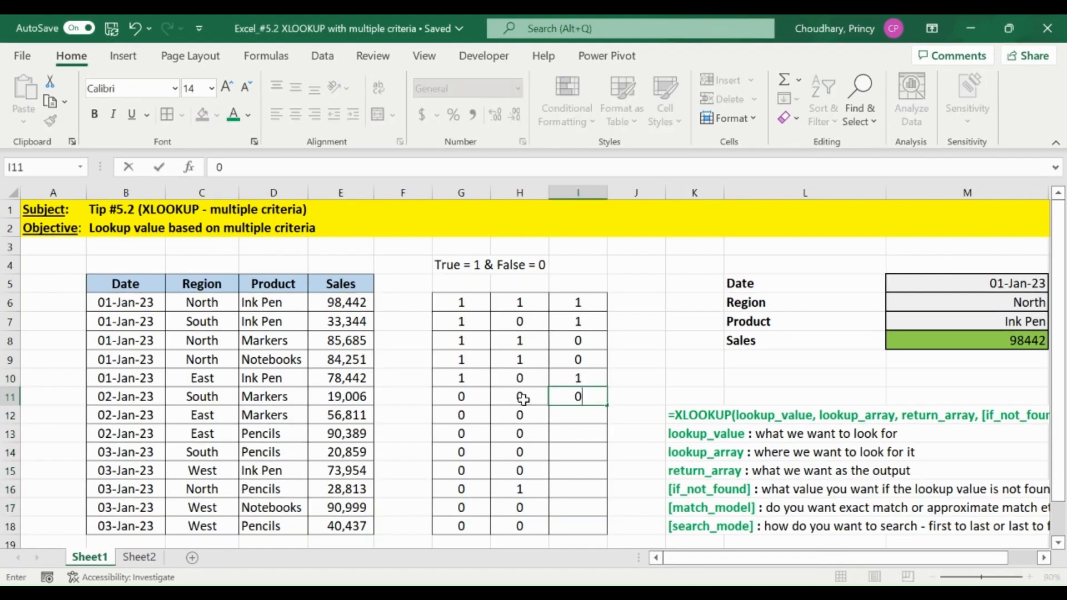
key("Return")
type("0")
key("Return")
Enter 0 in I13 and fill it down to I14 as the product flags for the East and South Pencils rows.
type("0")
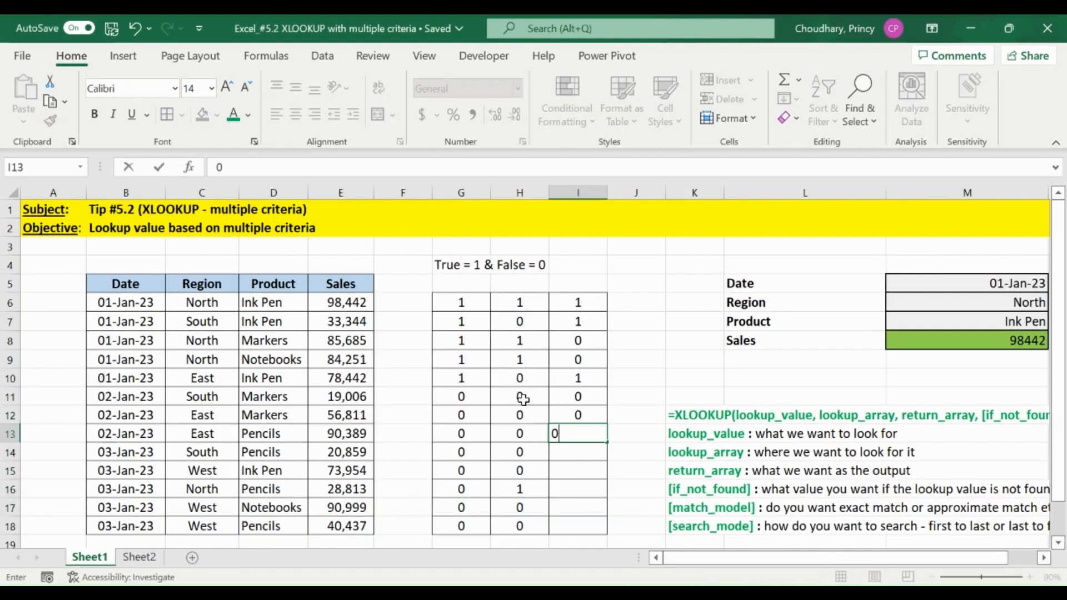
key("ctrl+Return")
key("shift+Down")
key("ctrl+d")
key("Down")
key("Down")
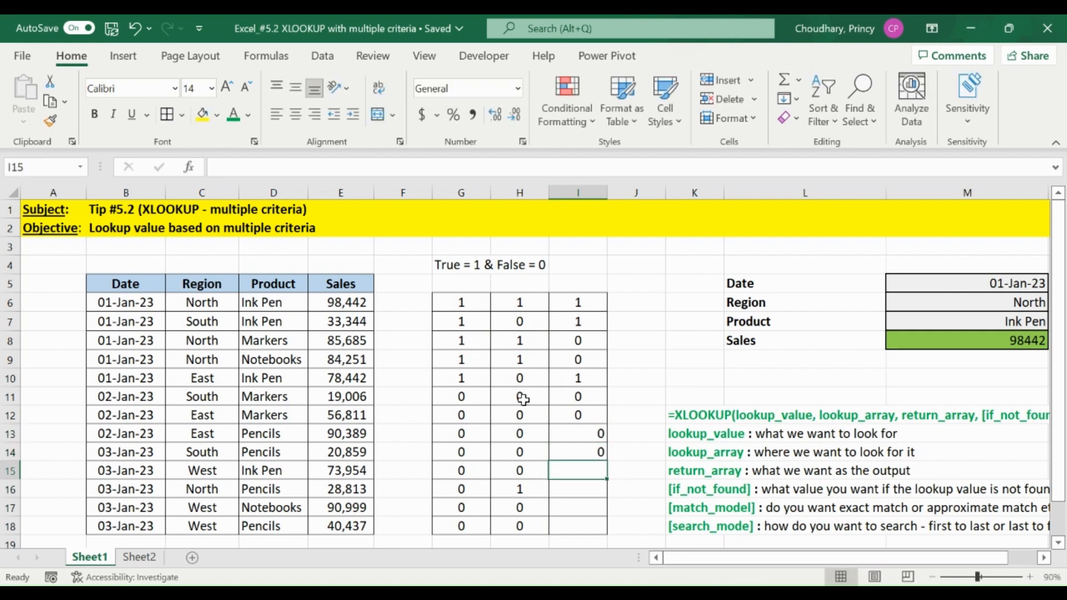
Enter the product flags 1 in I15 for the Ink Pen row and 0 in I16, I17 and I18.
type("1")
key("Return")
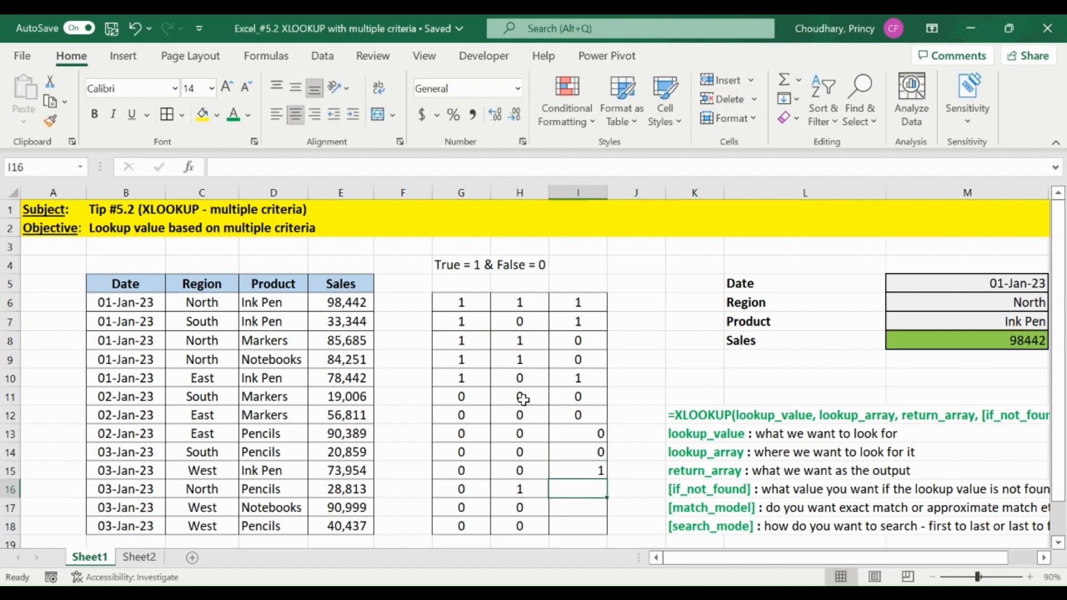
type("0")
key("Return")
type("0")
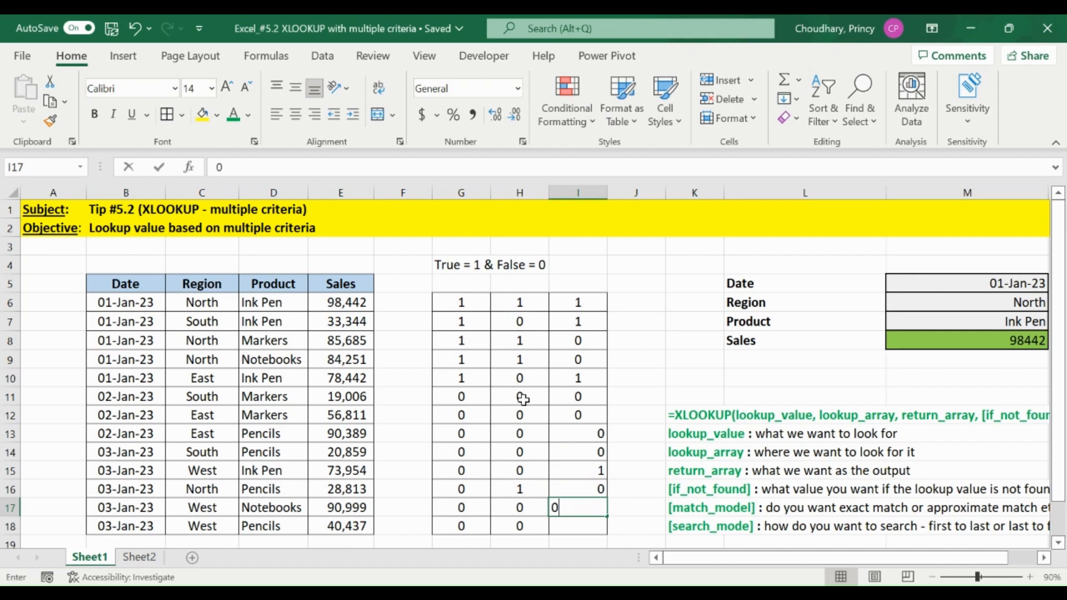
key("Return")
type("0")
key("Return")
Center the product flags in I6:I18 horizontally.
key("Up")
key("ctrl+shift+Up")
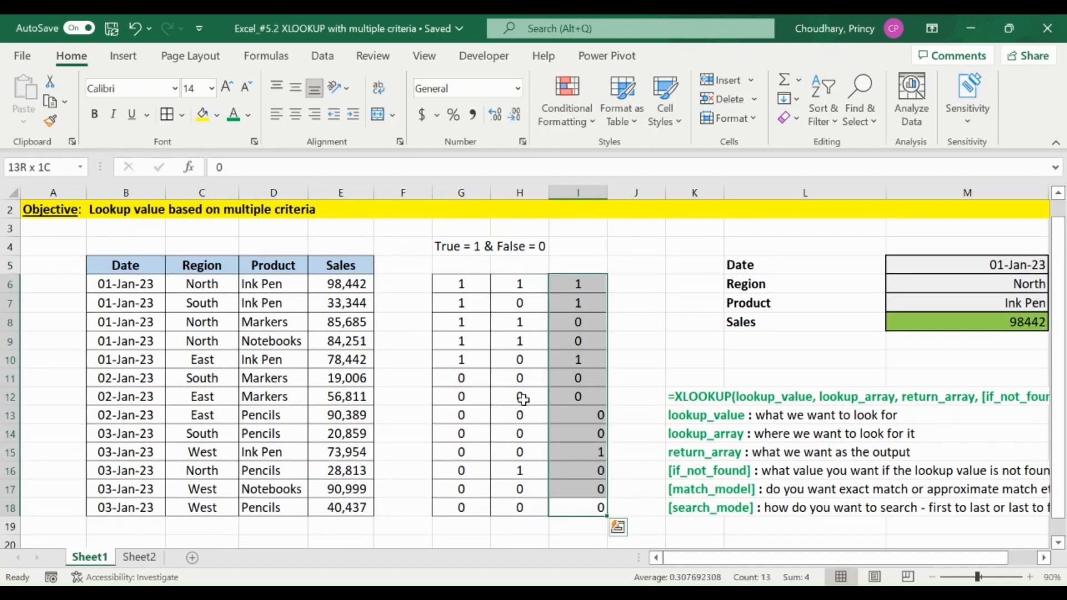
key("alt+h")
key("a")
key("c")
key("Down")
key("Up")
key("ctrl+Up")
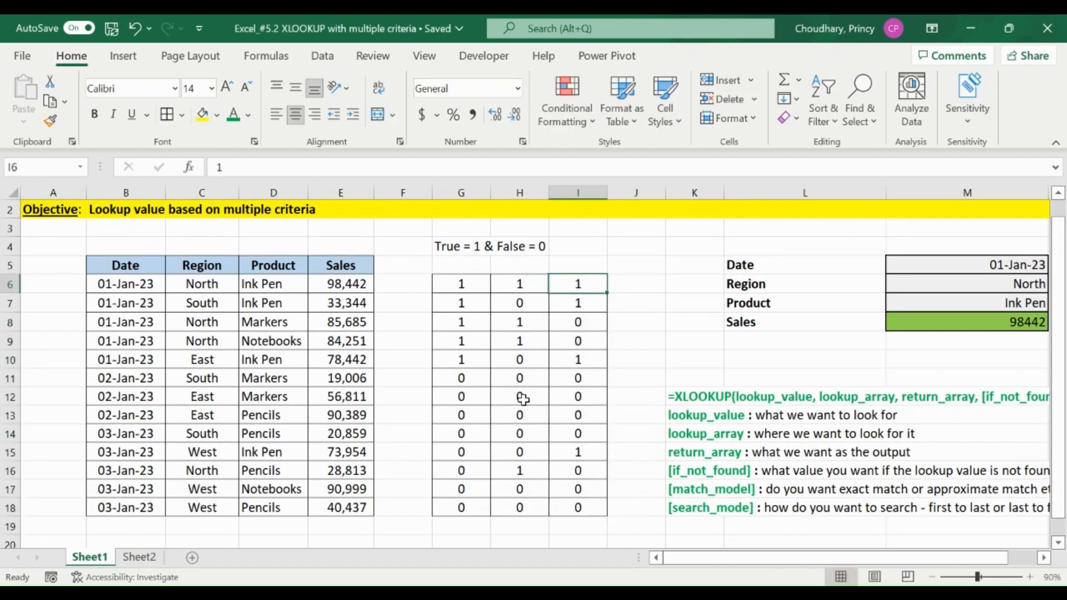
Enter 1 in J6 as the product of the three match flags in G6:I6.
key("ctrl+Left")
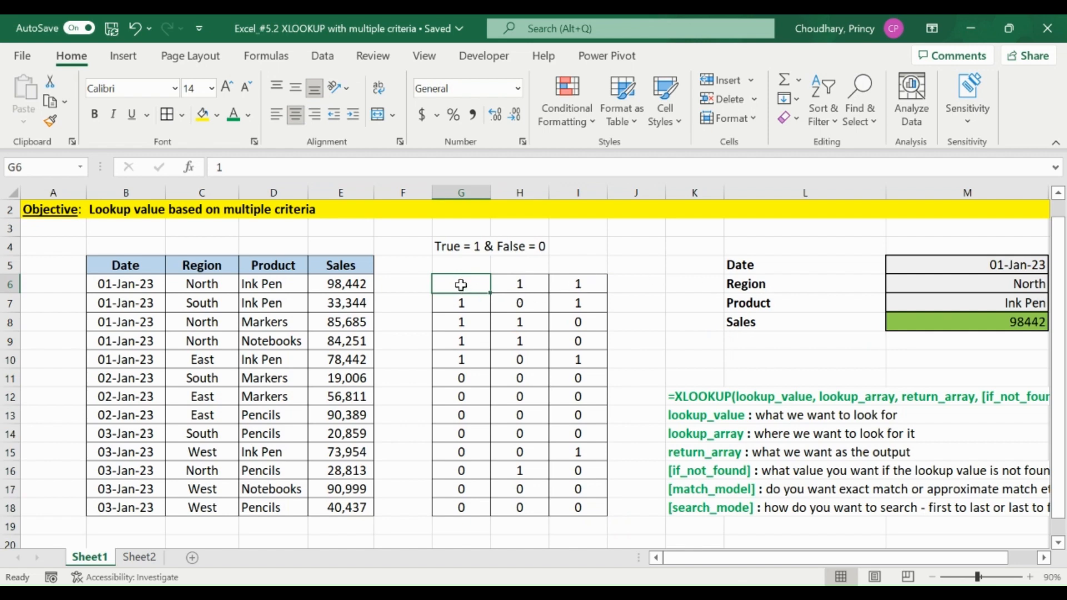
left_click_drag(461, 285, 590, 281)
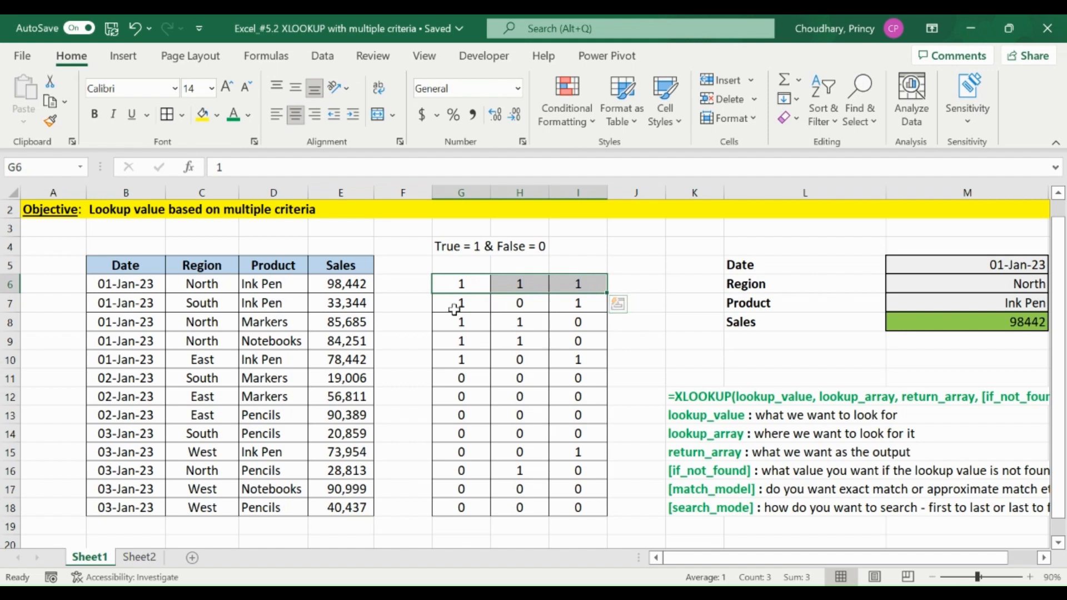
left_click(643, 285)
type("1")
key("Return")
Fill J7:J18 with 0 as the combined flag for every row that does not meet all three criteria.
key("Left")
key("Left")
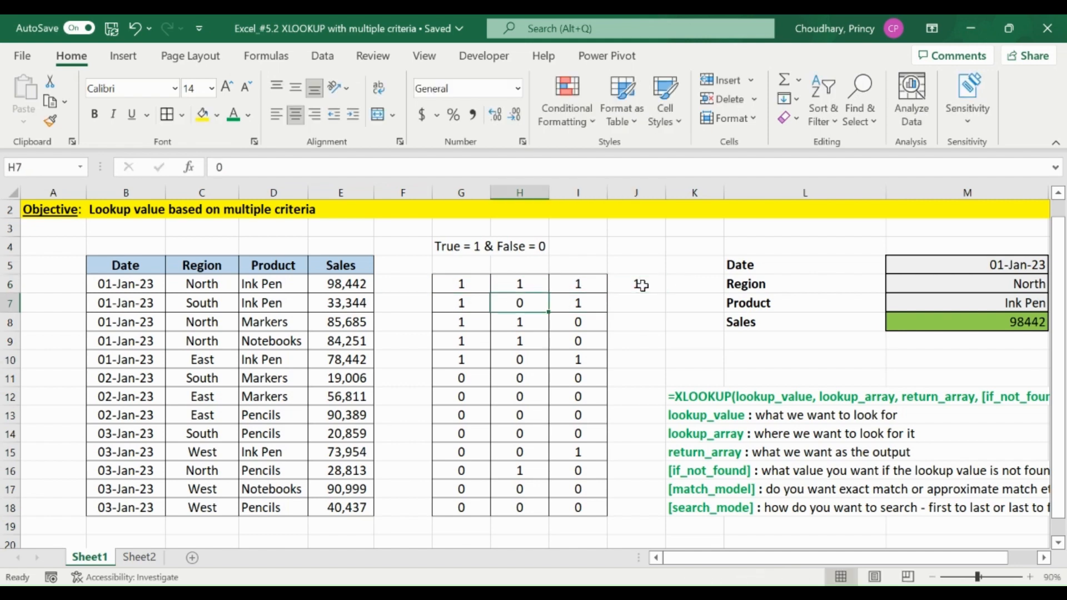
key("Down")
key("Left")
key("Right")
key("Right")
key("Left")
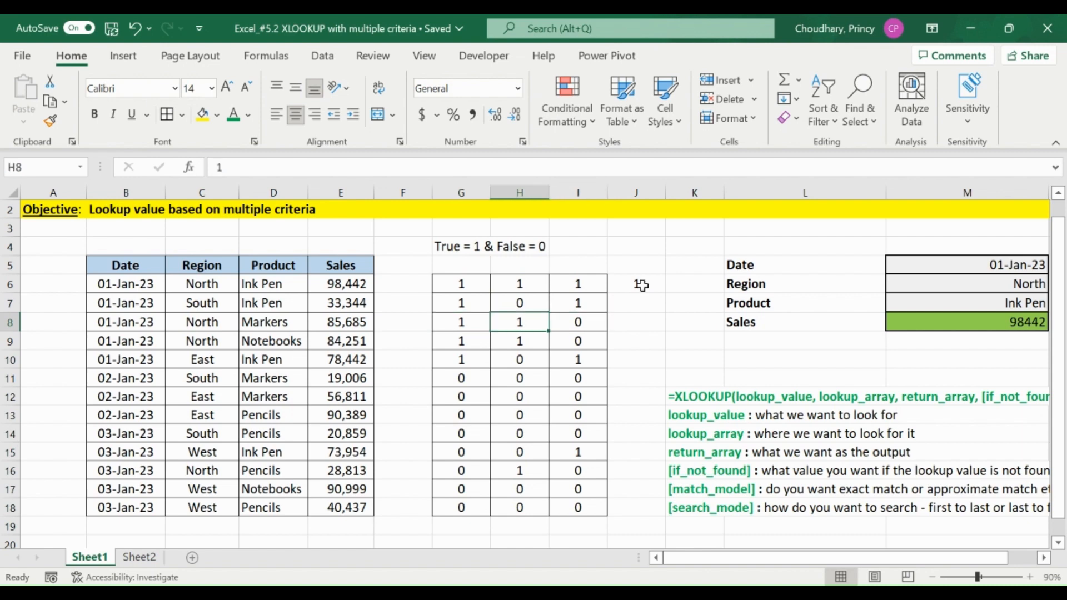
key("Right")
key("Down")
key("Down")
key("Down")
key("ctrl+Down")
key("Right")
key("ctrl+shift+Up")
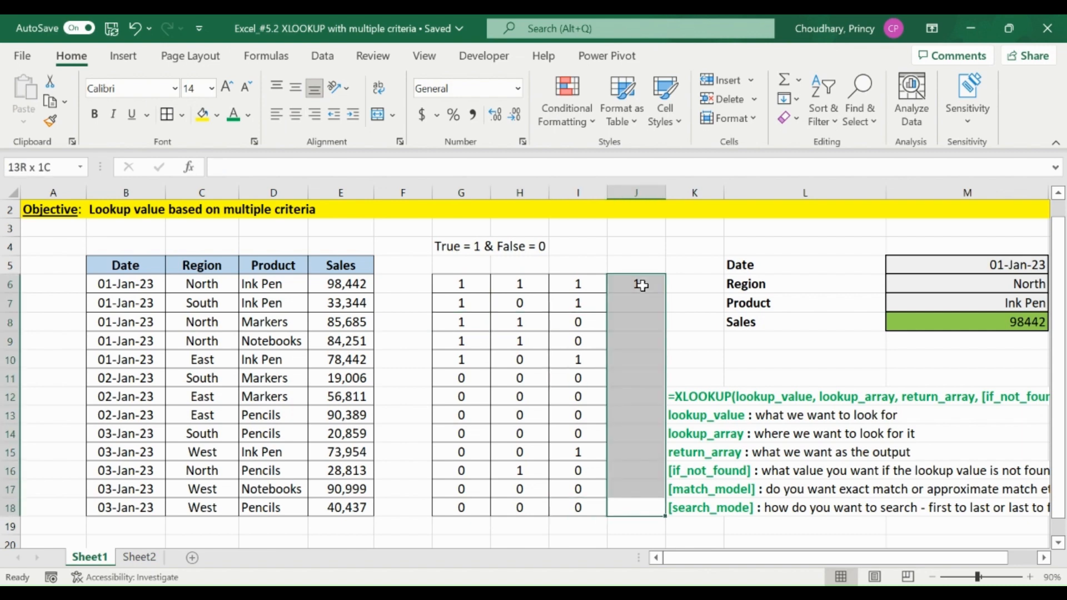
type("0")
key("ctrl+Return")
Center the combined flags in J6:J18 horizontally.
key("Up")
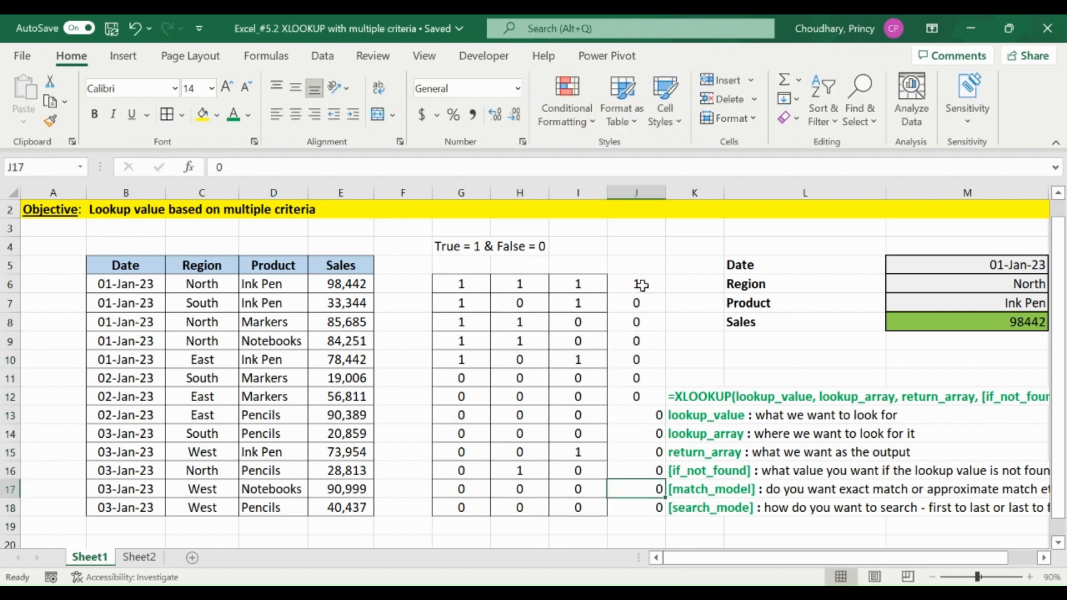
key("ctrl+Up")
key("ctrl+shift+Down")
key("alt+h")
key("a")
key("c")
key("alt")
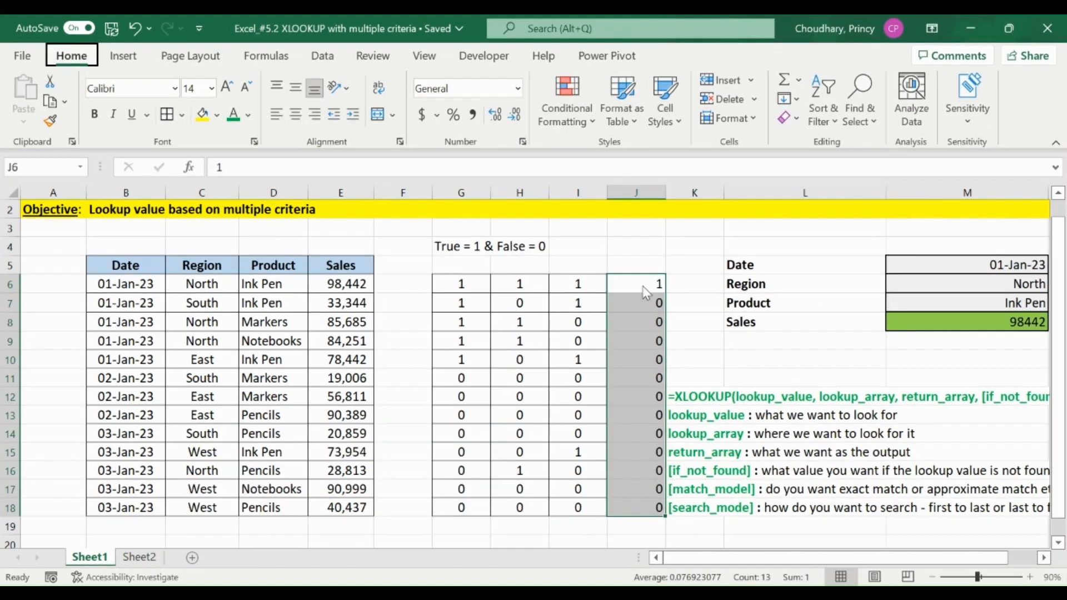
key("h")
key("a")
key("c")
key("Up")
Examine the XLOOKUP formula in M8 alongside the combined flags in J6:J18, leaving the formula as it is.
left_click(652, 288)
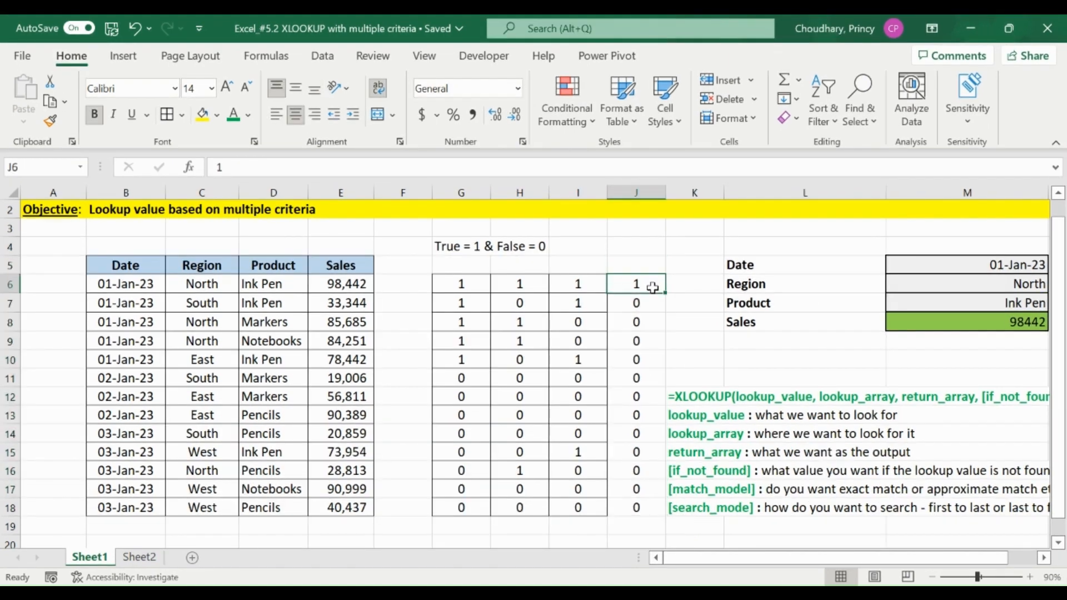
double_click(997, 316)
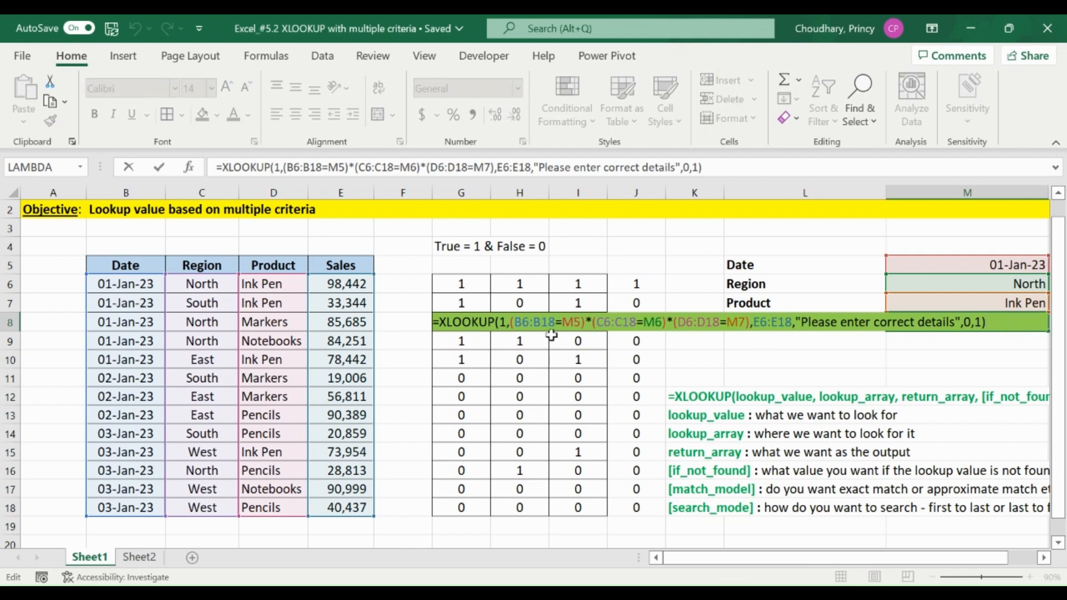
key("Escape")
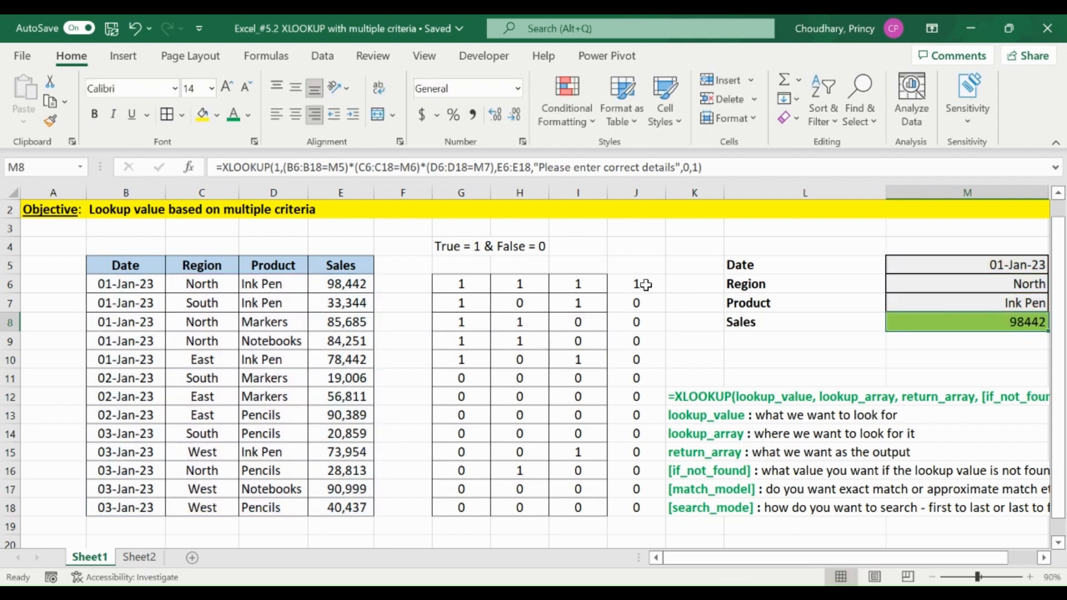
left_click(643, 283)
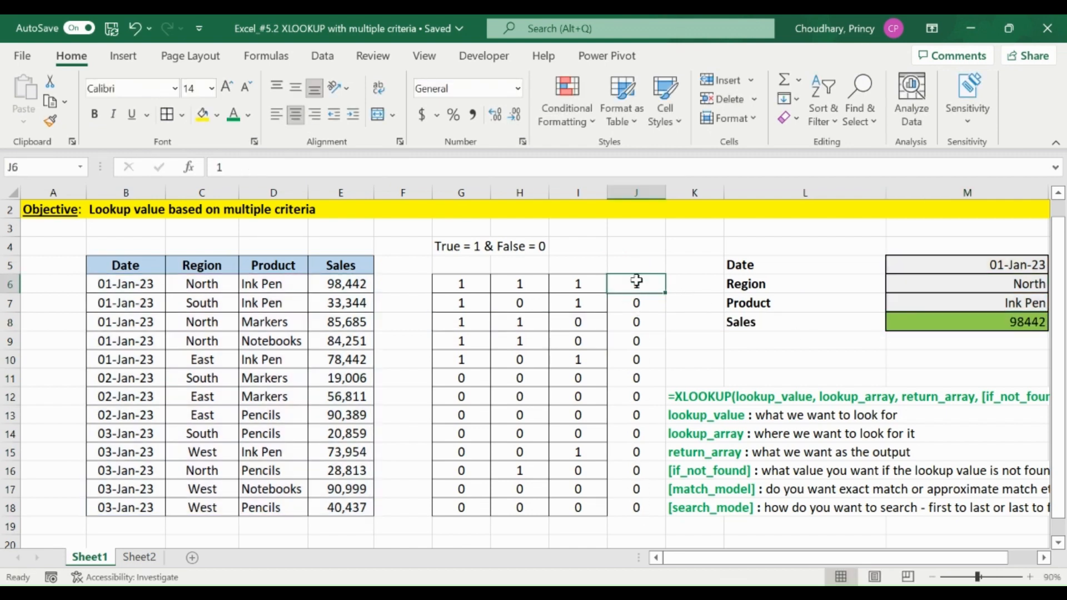
left_click_drag(636, 281, 636, 503)
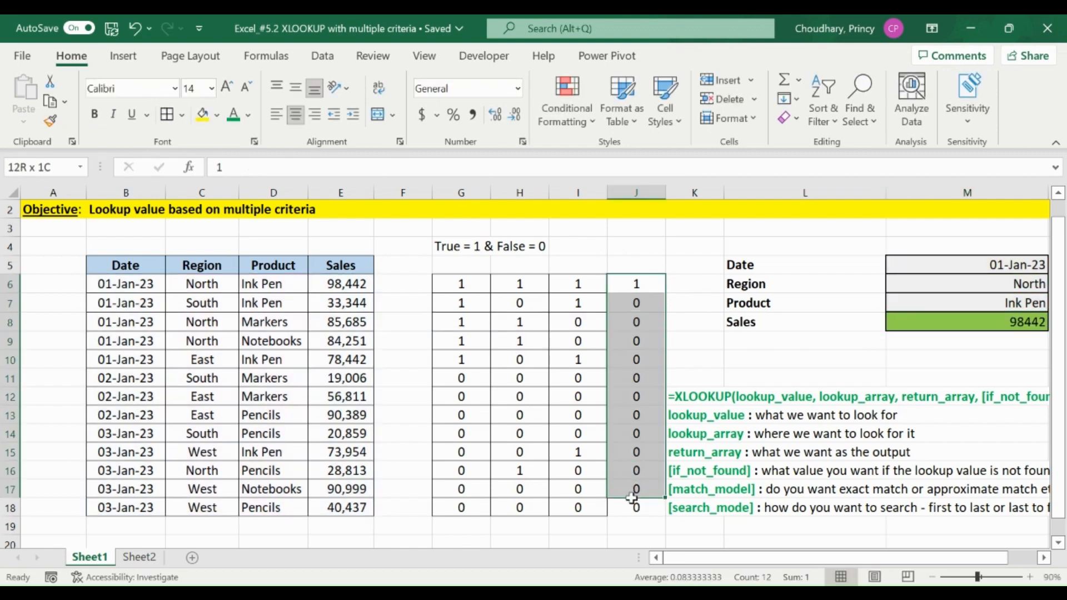
left_click(966, 325)
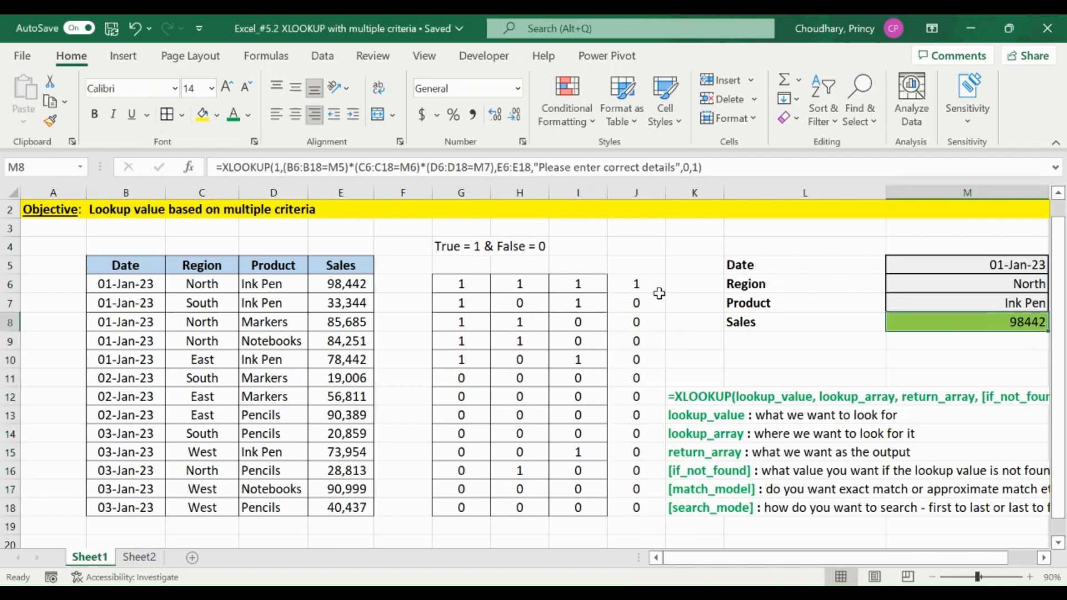
key("F2")
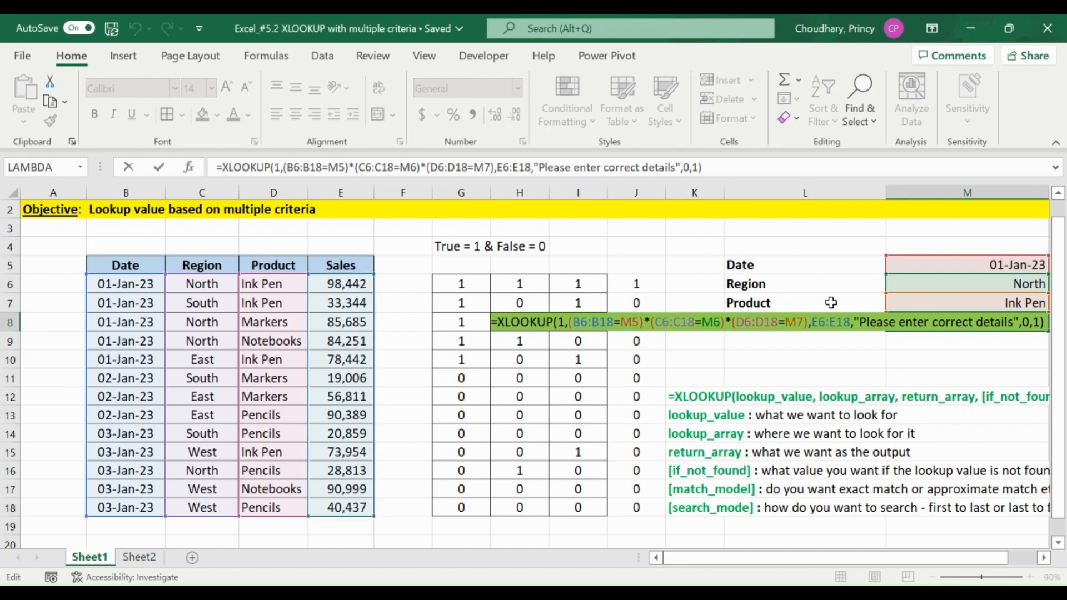
key("ctrl+Return")
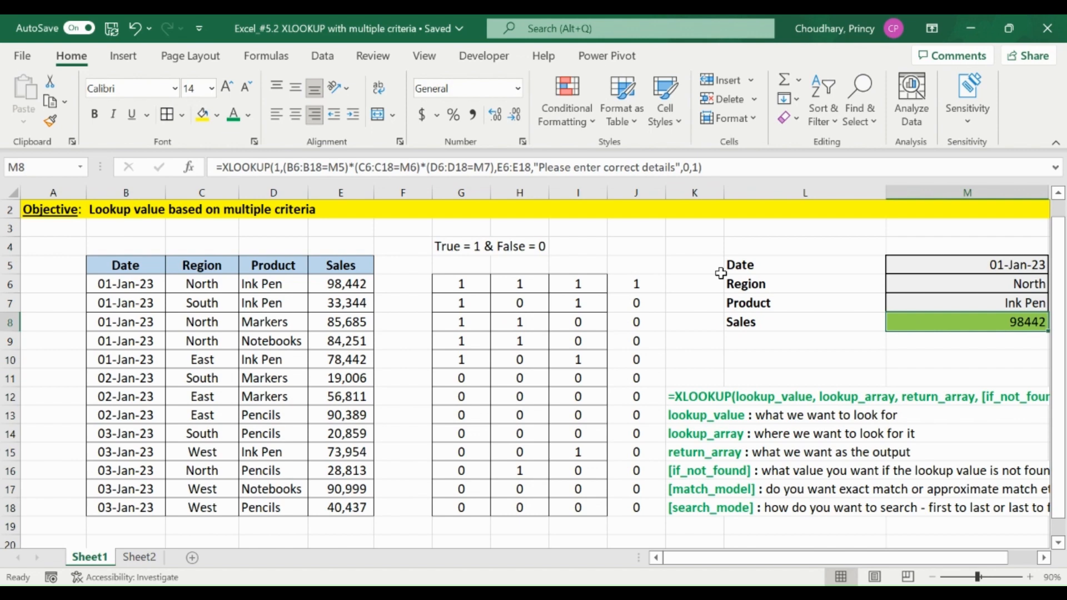
left_click(684, 245)
key("ctrl+Up")
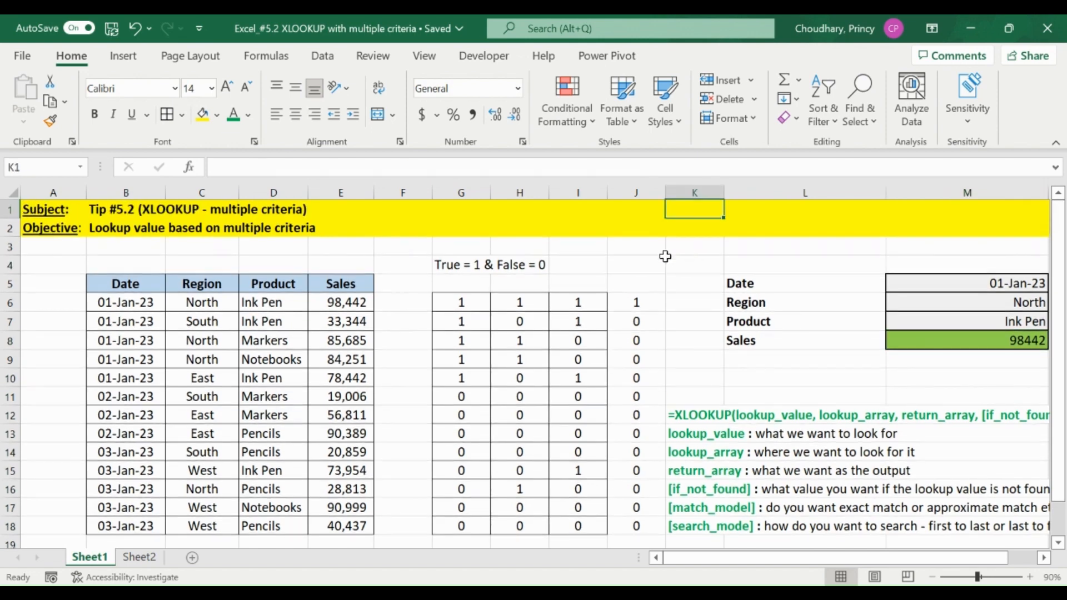